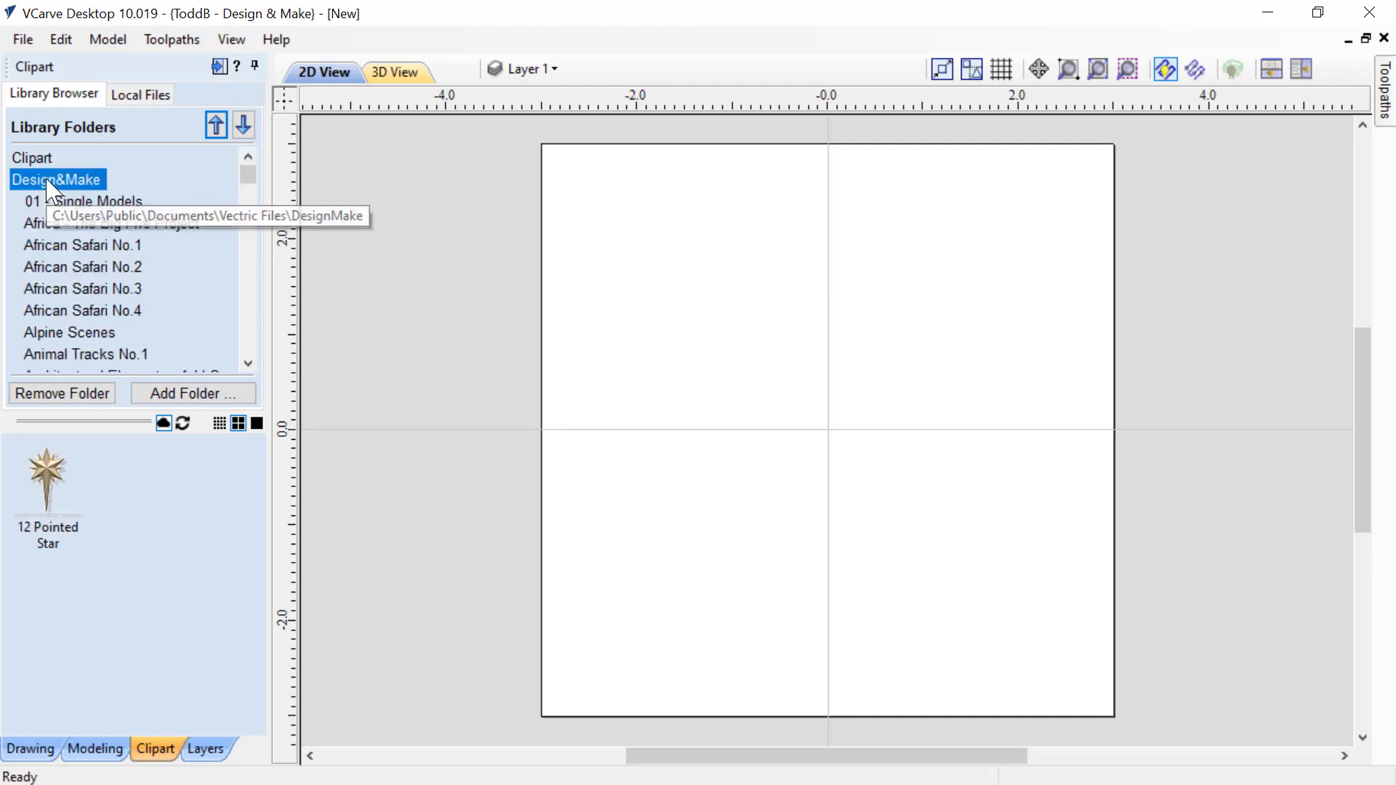
- Find the In The Magical Garden folder within the Design&Make clipart library and show its contents
{"action": "scroll", "coordinate": [67, 304], "scroll_direction": "down", "scroll_amount": 3}
{"action": "scroll", "coordinate": [68, 304], "scroll_direction": "down", "scroll_amount": 10}
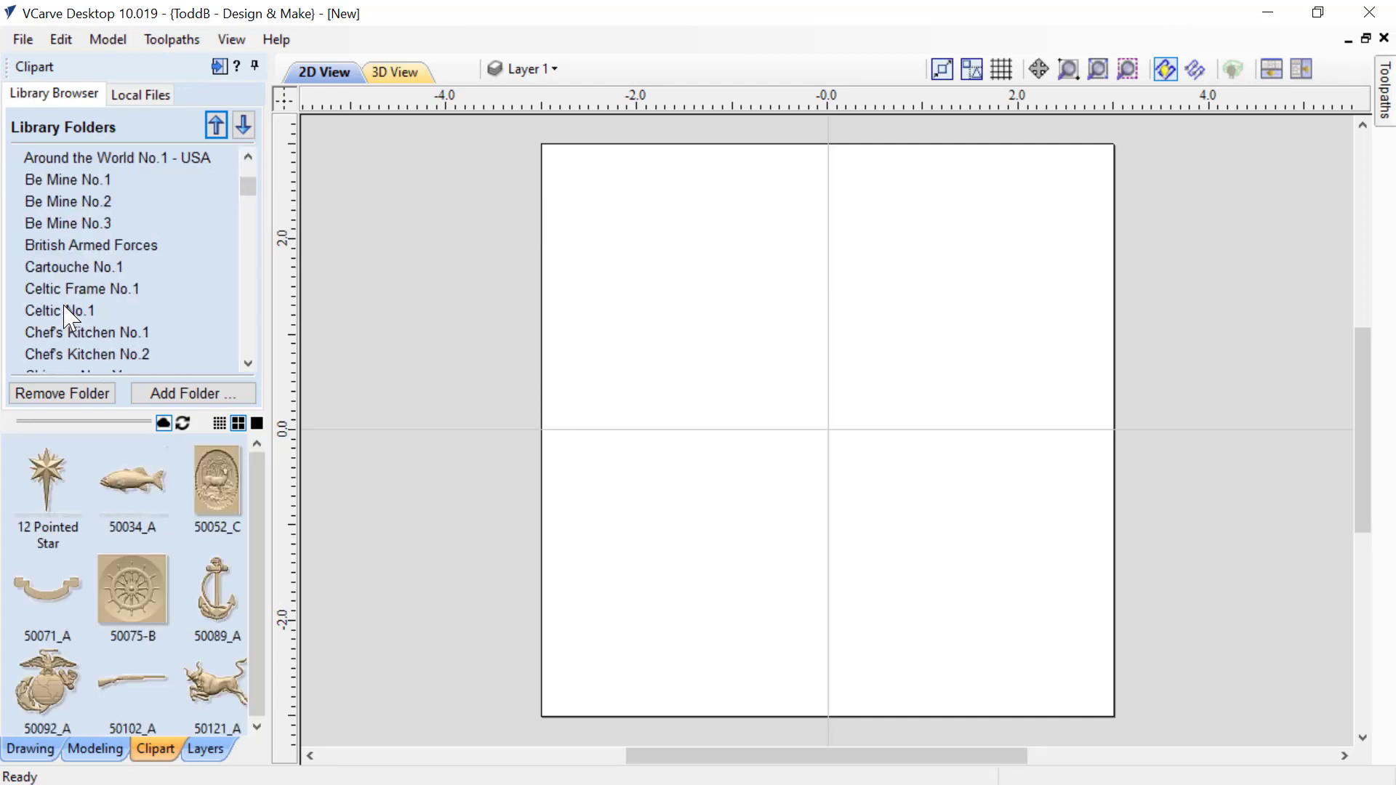
{"action": "scroll", "coordinate": [66, 311], "scroll_direction": "down", "scroll_amount": 20}
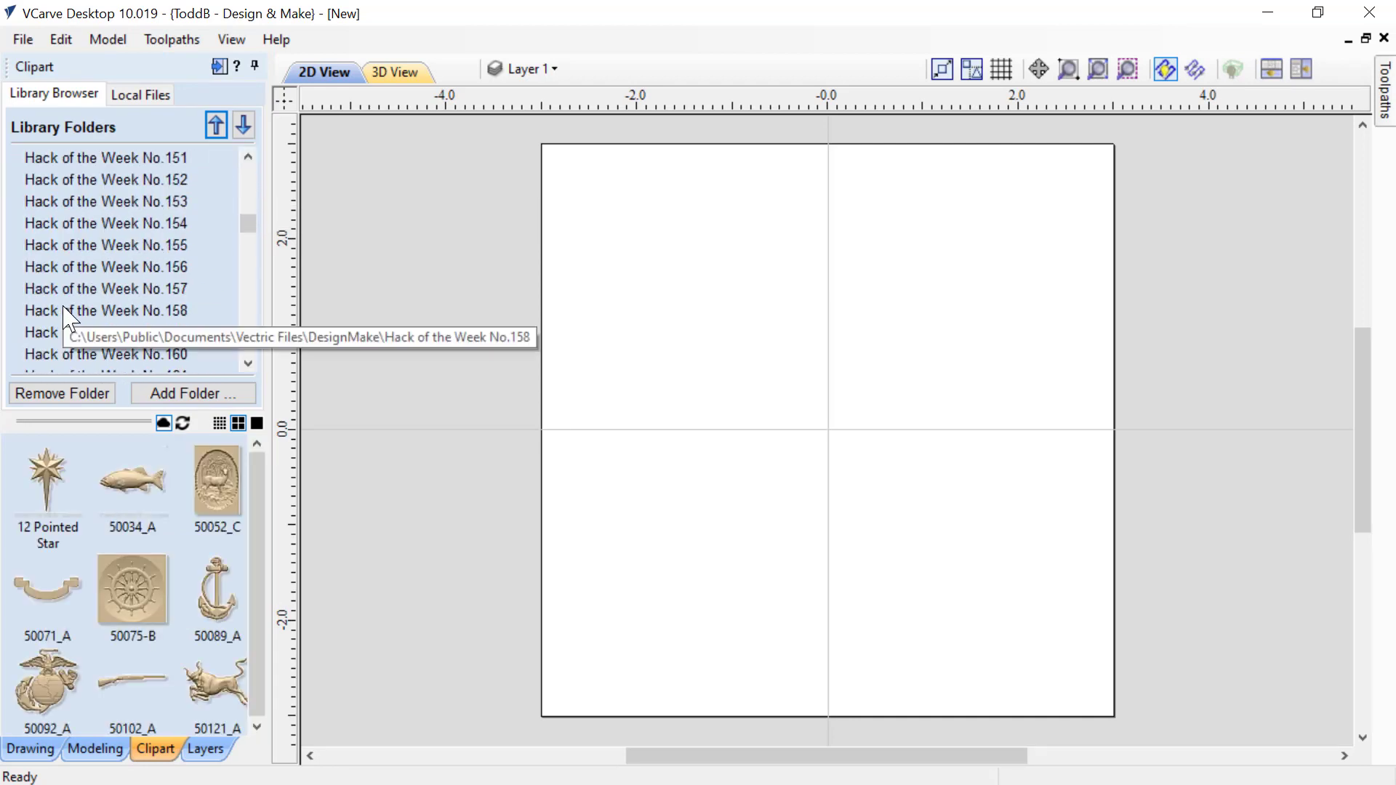
{"action": "scroll", "coordinate": [56, 256], "scroll_direction": "down", "scroll_amount": 1}
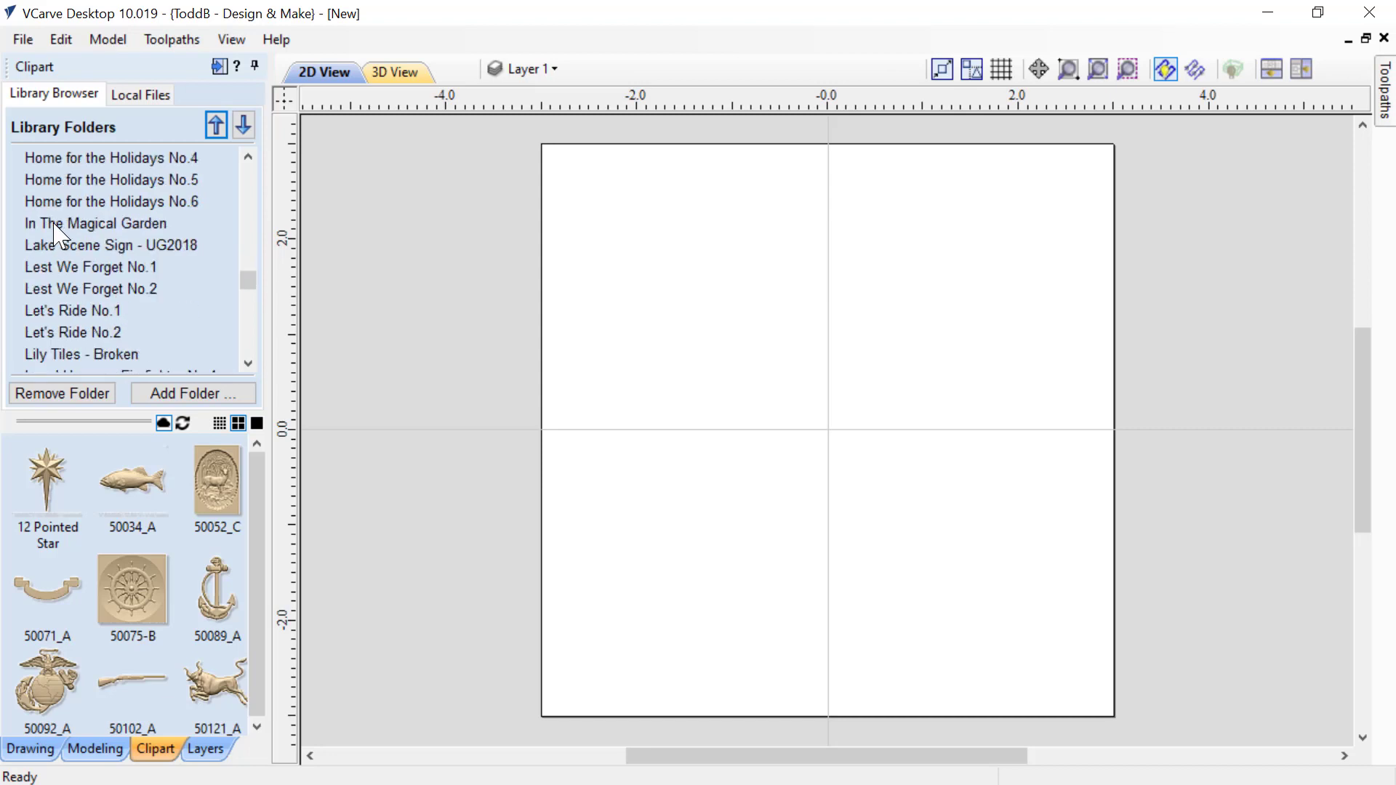
{"action": "left_click", "coordinate": [54, 223]}
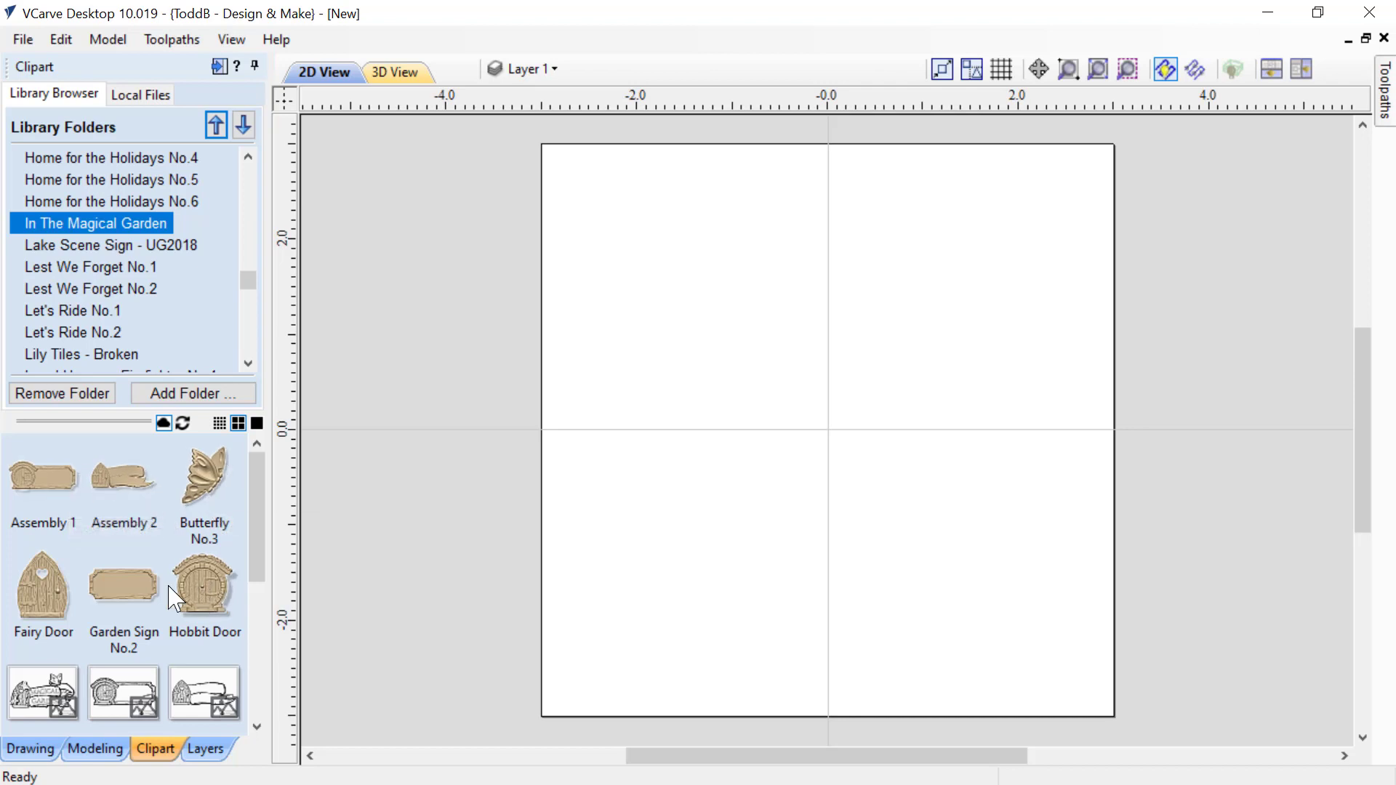
- Look through the Magical Garden clipart and open the folder on disk that contains Leaf No.6
{"action": "scroll", "coordinate": [44, 603], "scroll_direction": "down", "scroll_amount": 1}
{"action": "scroll", "coordinate": [51, 578], "scroll_direction": "down", "scroll_amount": 2}
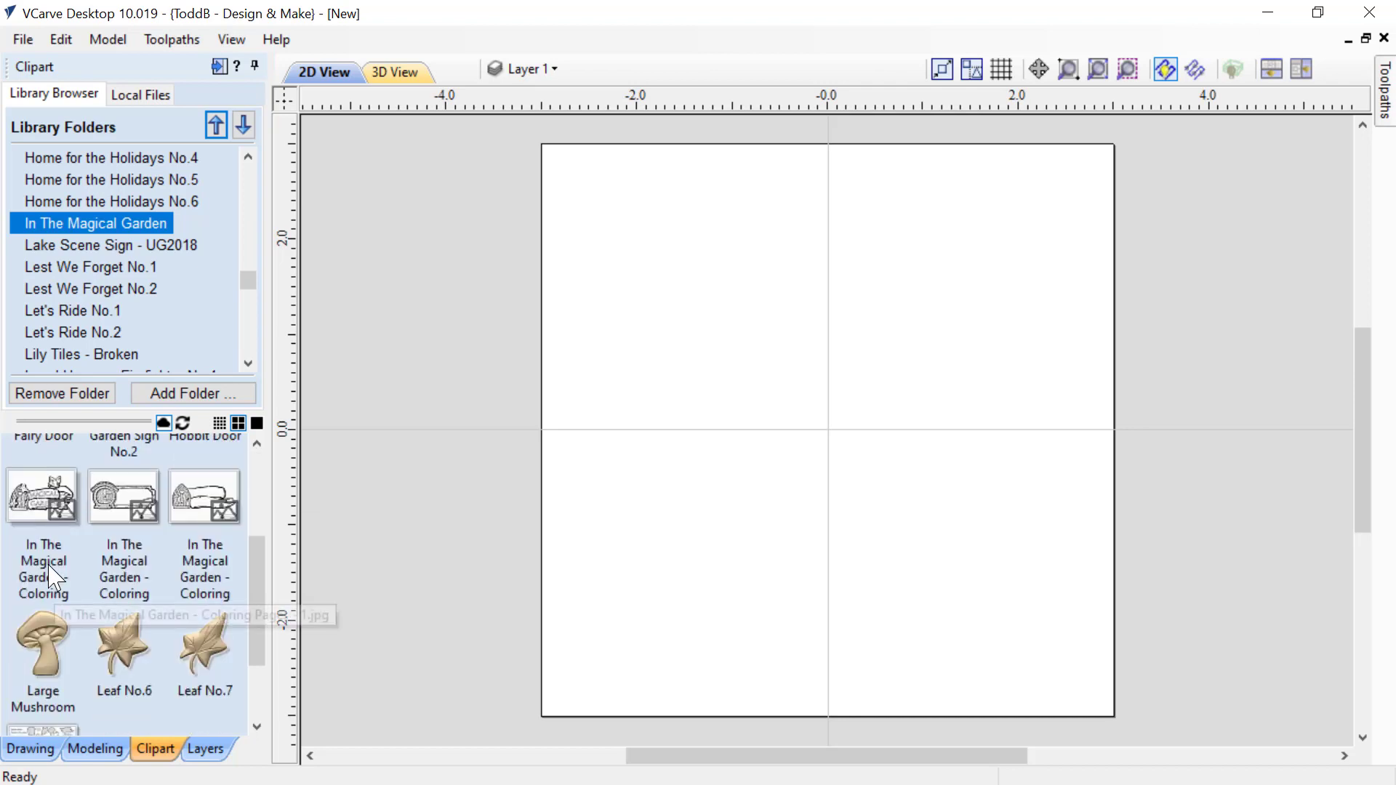
{"action": "scroll", "coordinate": [145, 553], "scroll_direction": "down", "scroll_amount": 2}
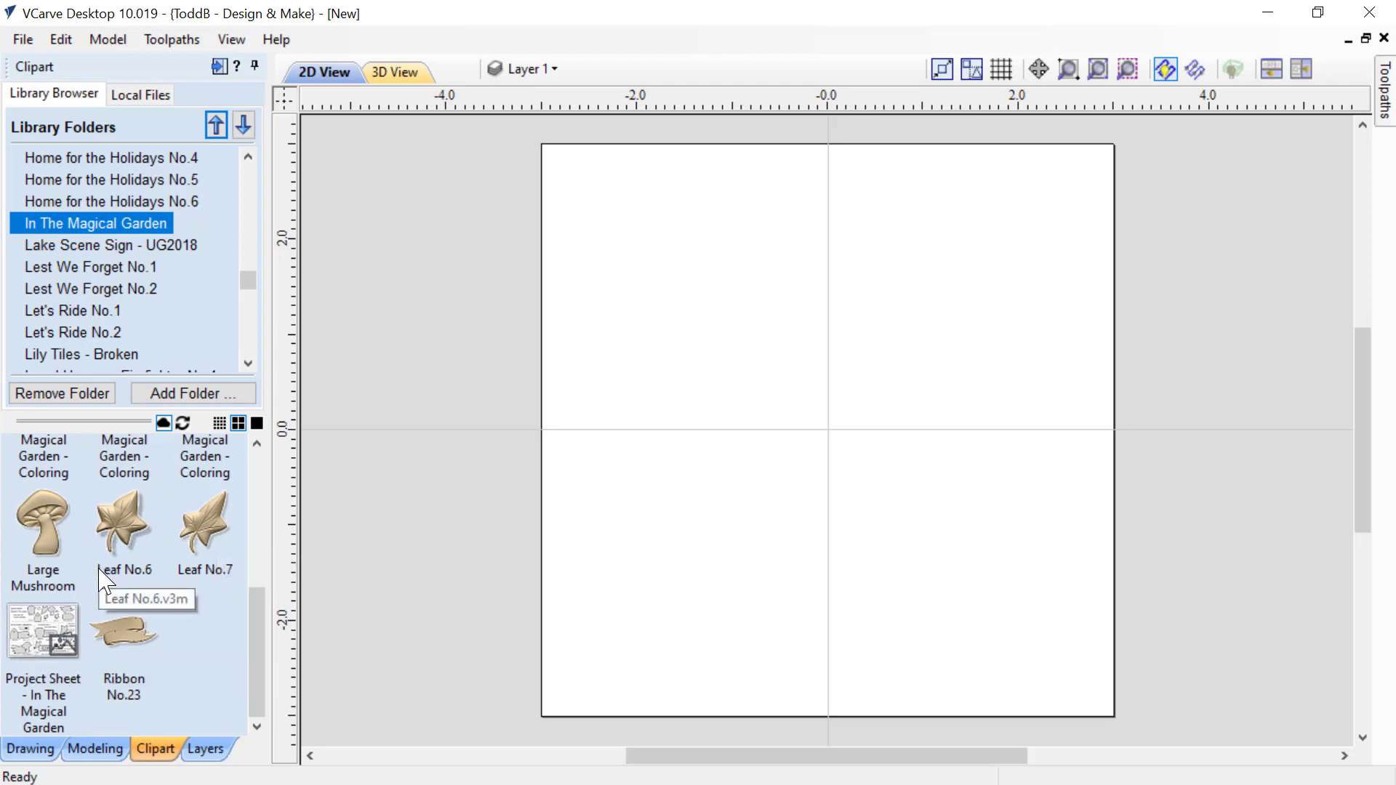
{"action": "right_click", "coordinate": [126, 516]}
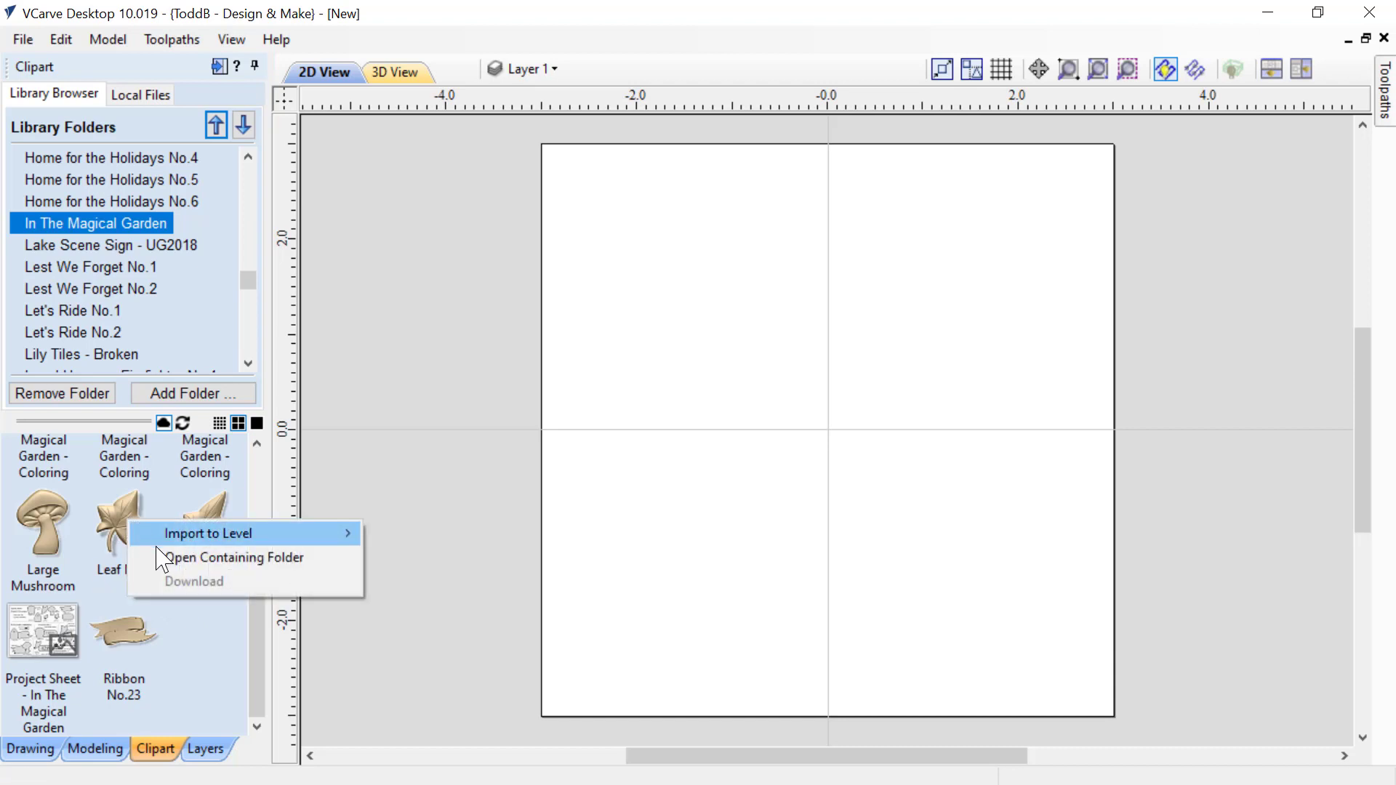
{"action": "left_click", "coordinate": [171, 562]}
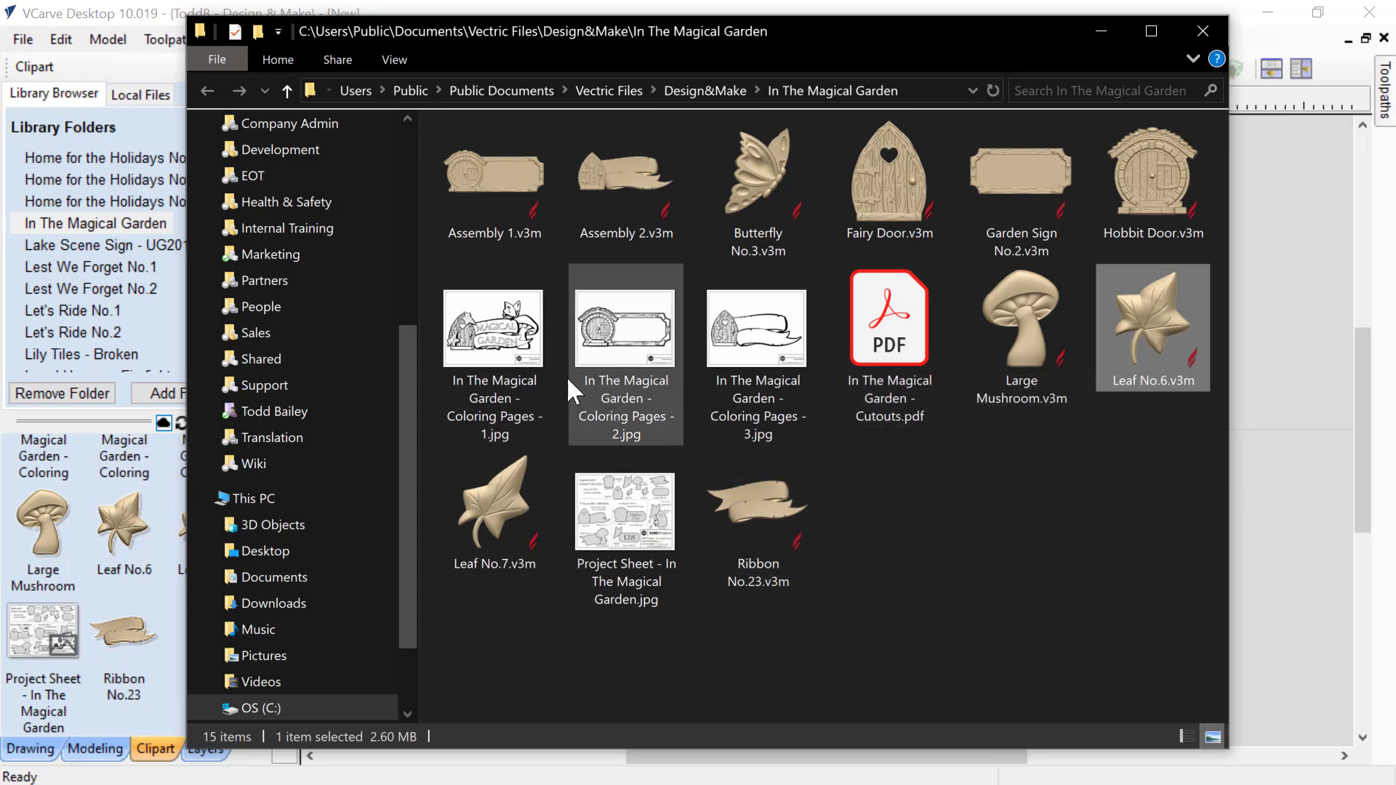
- View the first In The Magical Garden coloring page image and look through the pages of the Cutouts PDF
{"action": "double_click", "coordinate": [514, 374]}
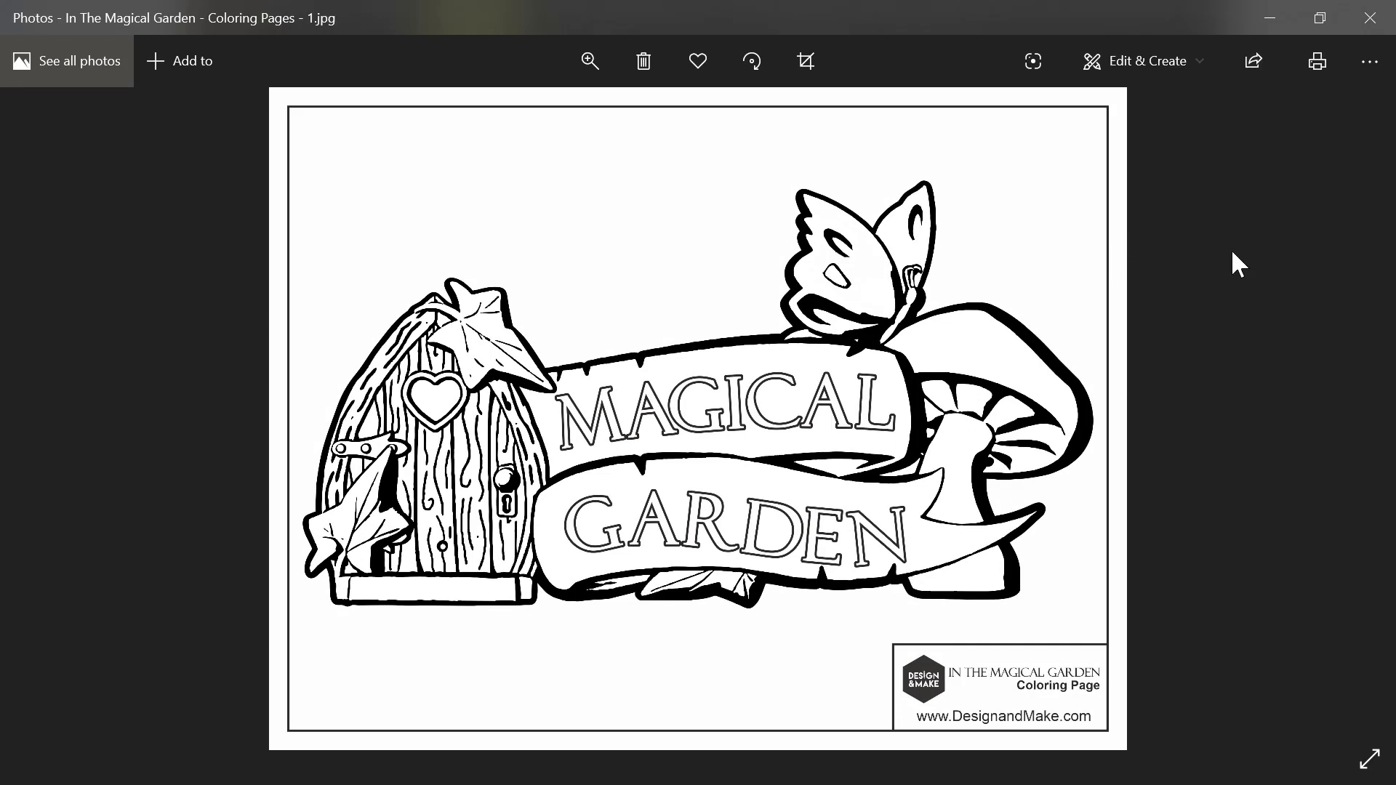
{"action": "left_click", "coordinate": [1371, 19]}
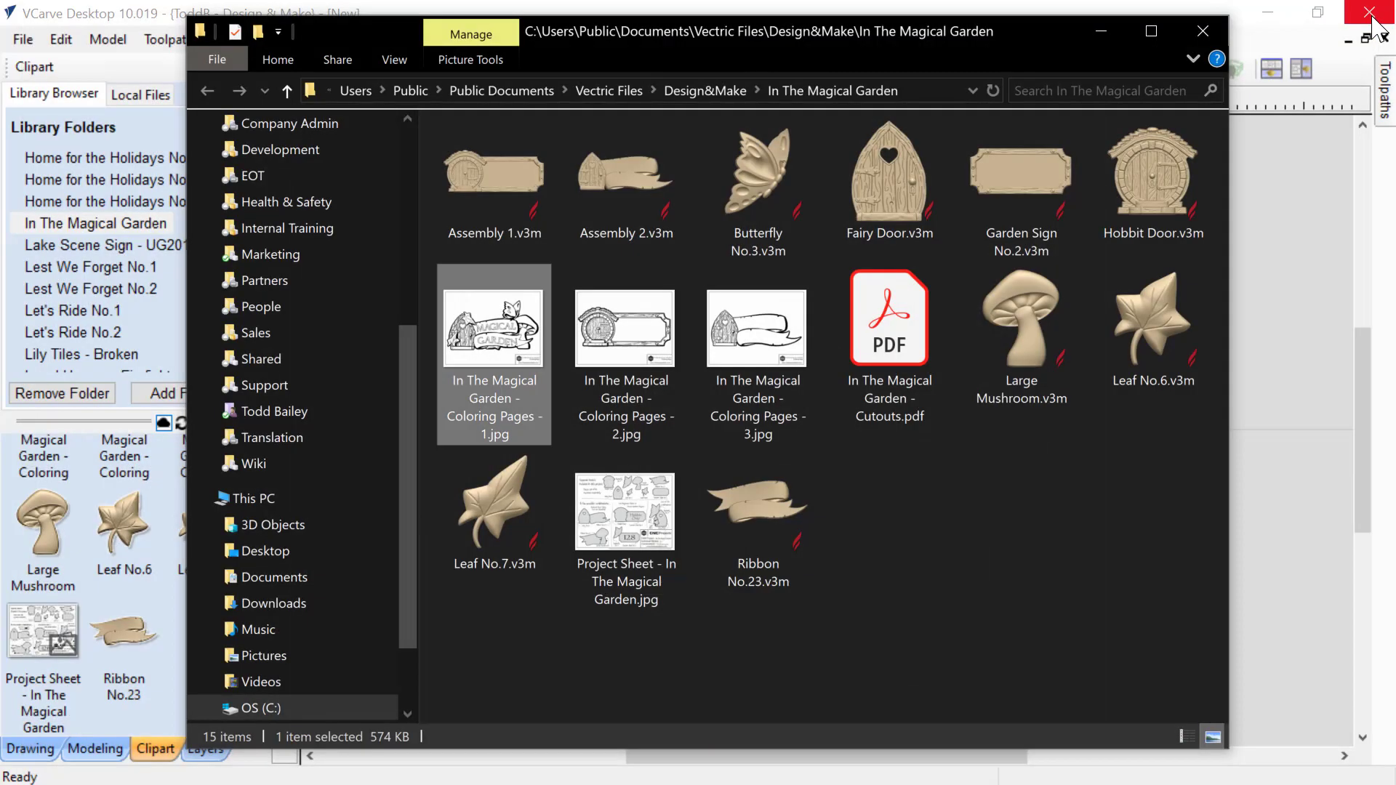
{"action": "double_click", "coordinate": [879, 331]}
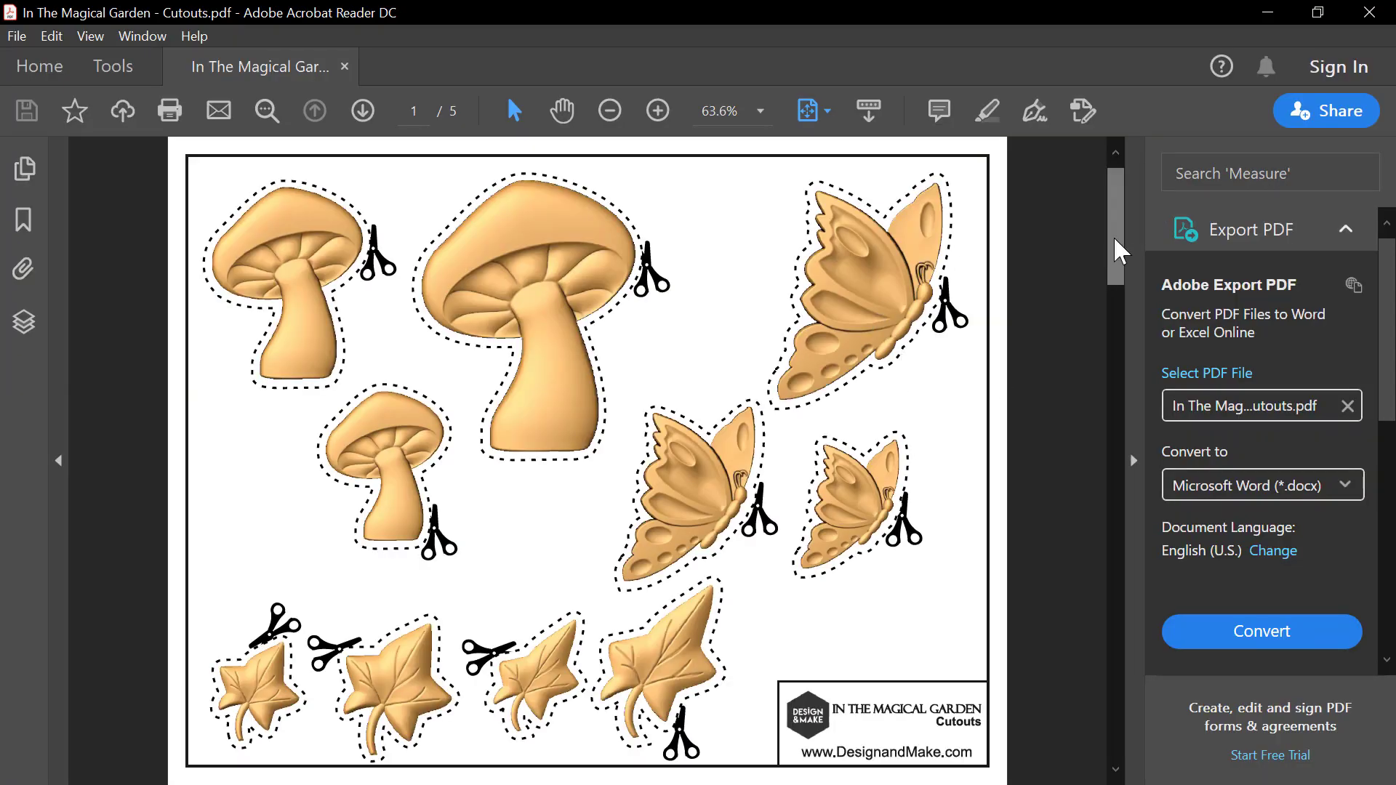
{"action": "left_click_drag", "start_coordinate": [1116, 211], "coordinate": [1119, 536]}
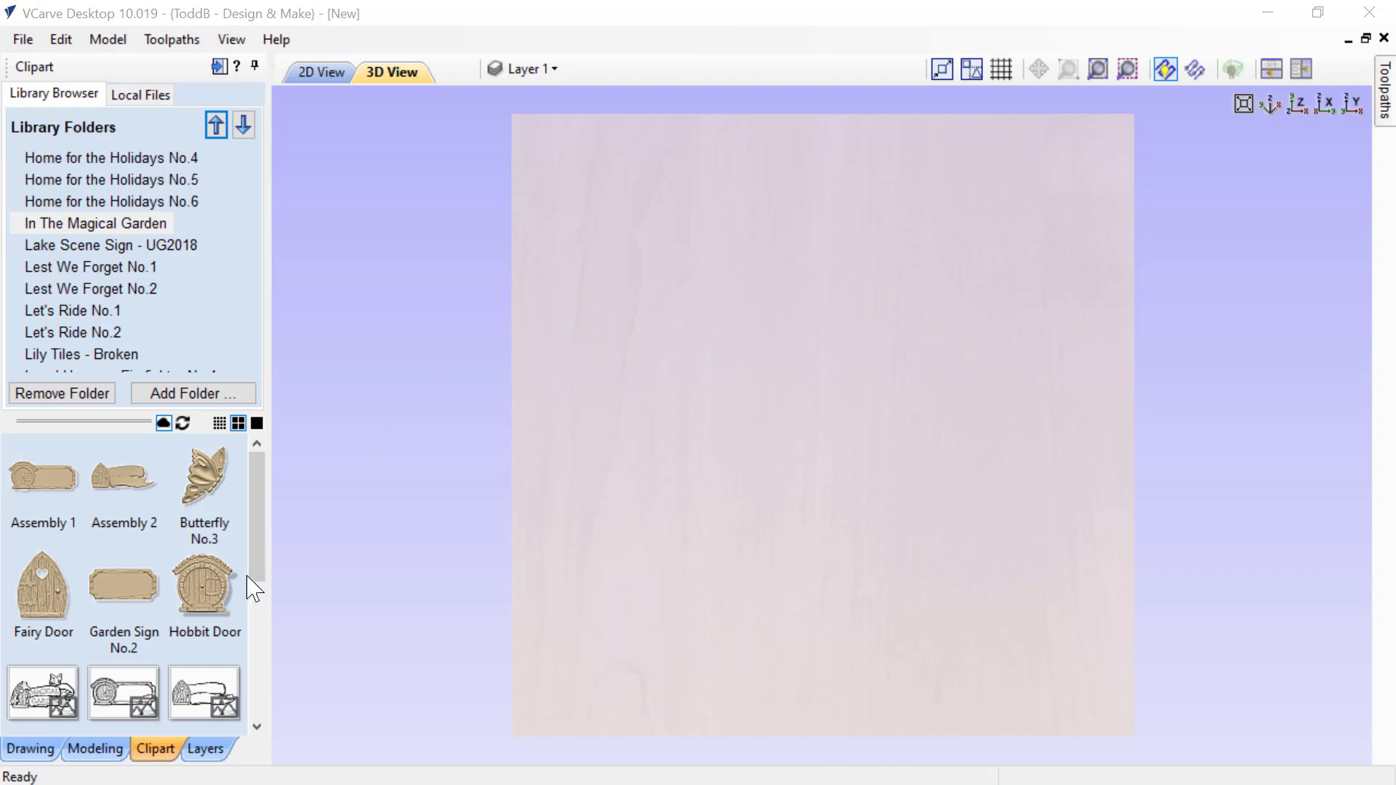
- Import Garden Sign No.2, shrink it to about 4.31 x 1.95 inches and move it to the material's right side
{"action": "double_click", "coordinate": [140, 578]}
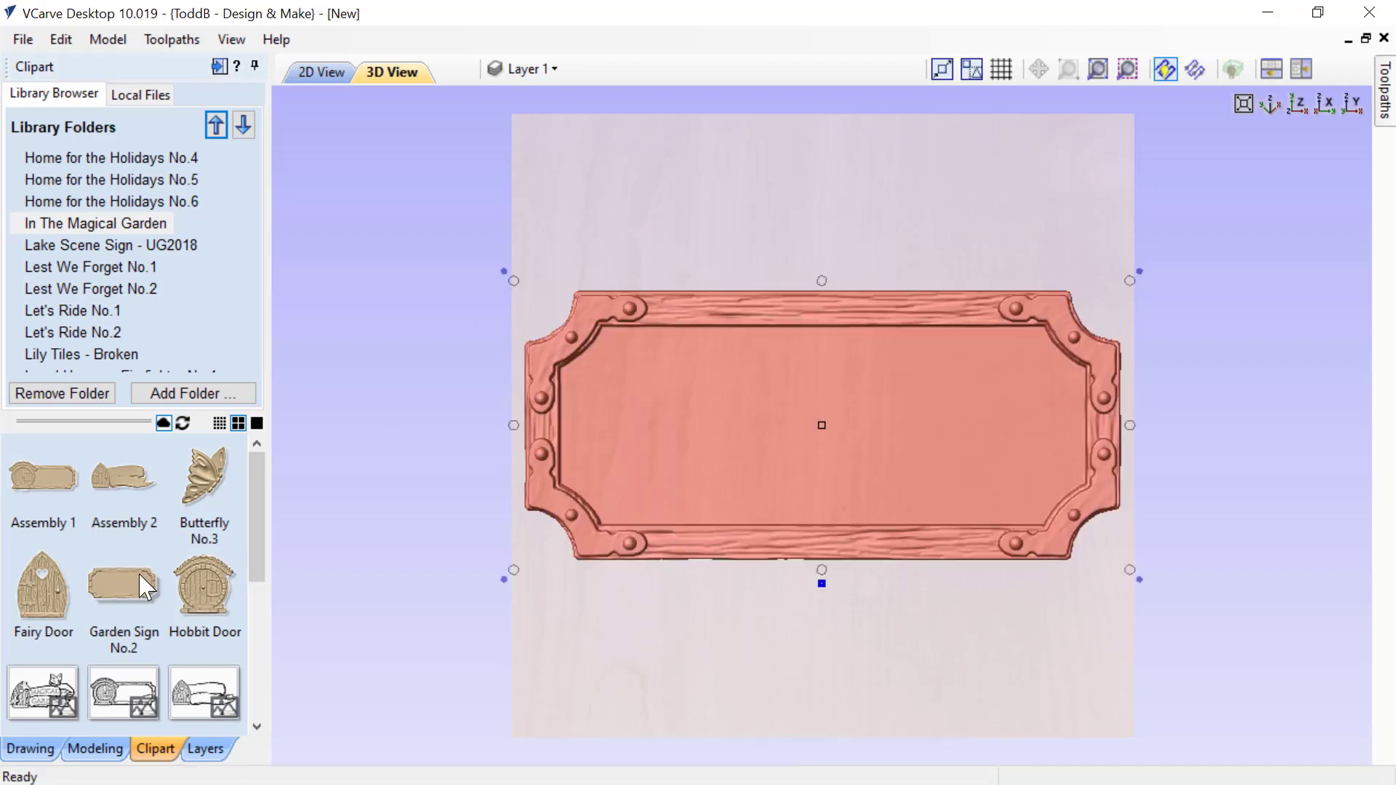
{"action": "left_click_drag", "start_coordinate": [514, 278], "coordinate": [587, 315]}
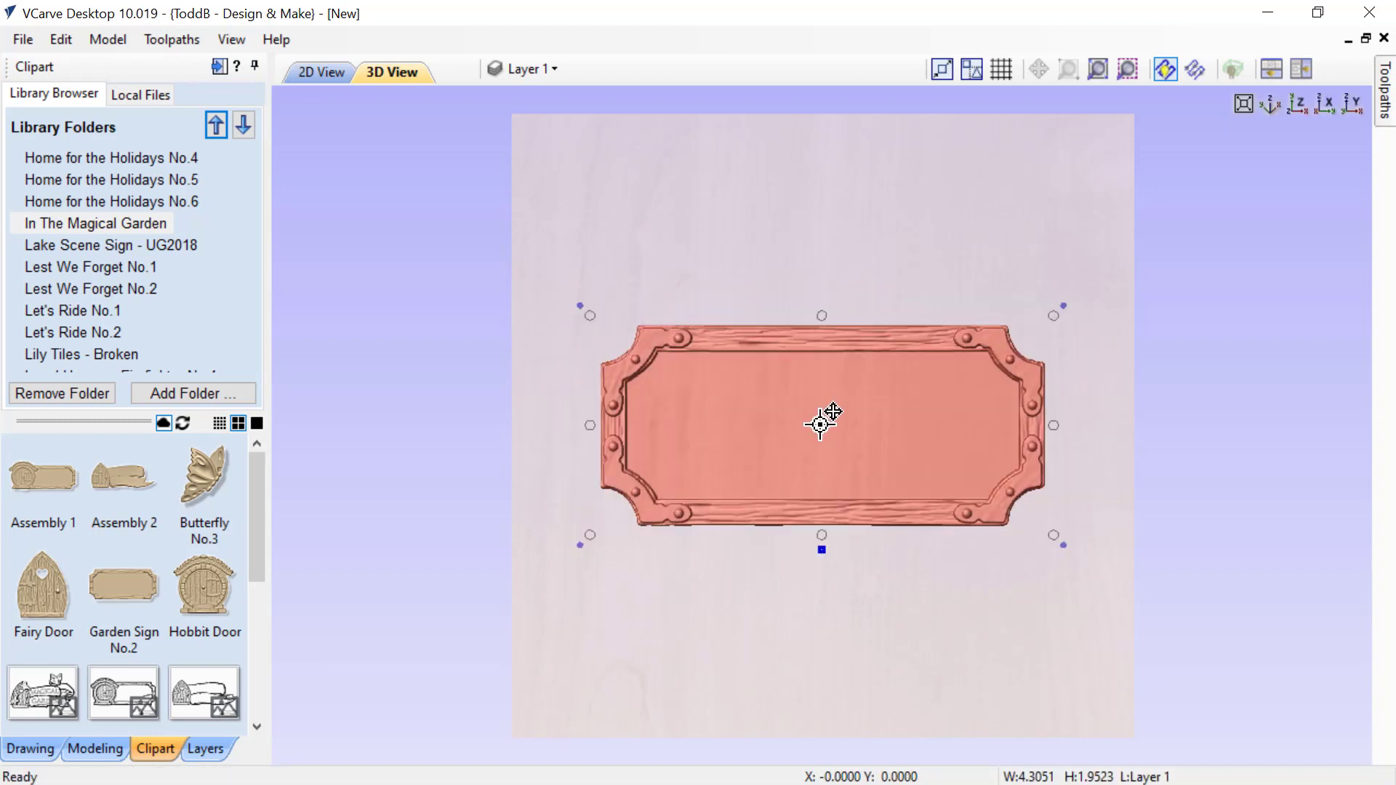
{"action": "left_click_drag", "start_coordinate": [828, 422], "coordinate": [893, 432]}
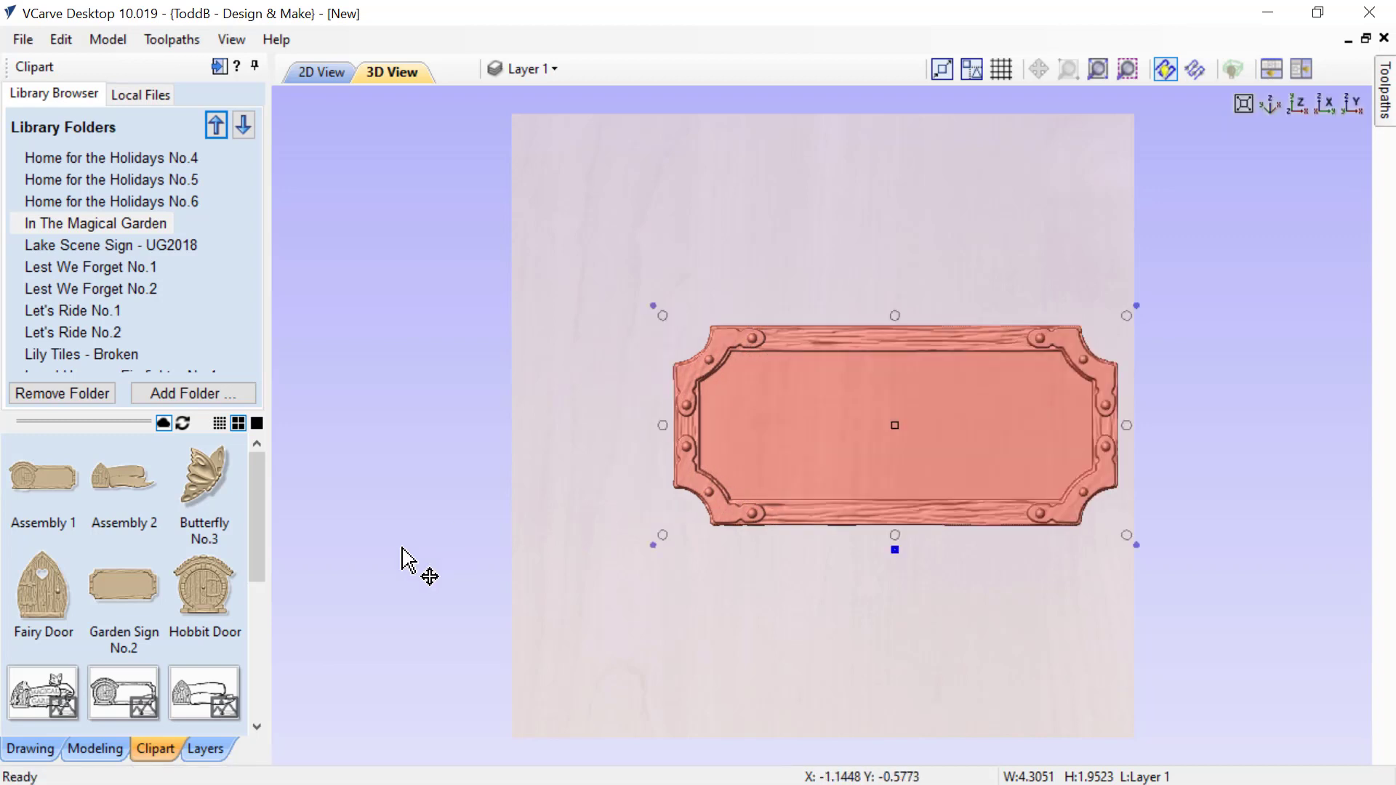
- Import the Hobbit Door, scale it to about 2.46 x 2.40 inches and place it over the garden sign's left end
{"action": "double_click", "coordinate": [196, 595]}
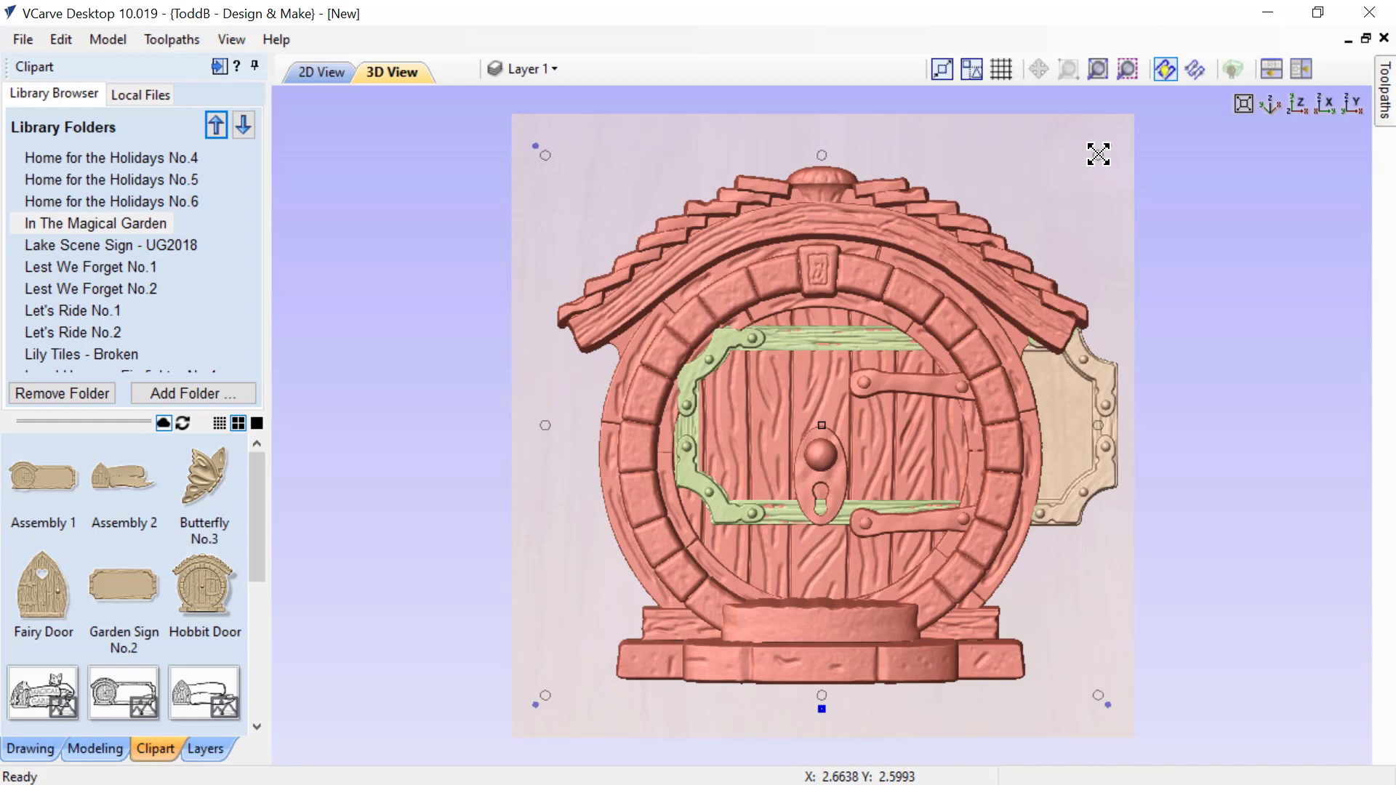
{"action": "left_click_drag", "start_coordinate": [1098, 154], "coordinate": [980, 264], "text": "shift"}
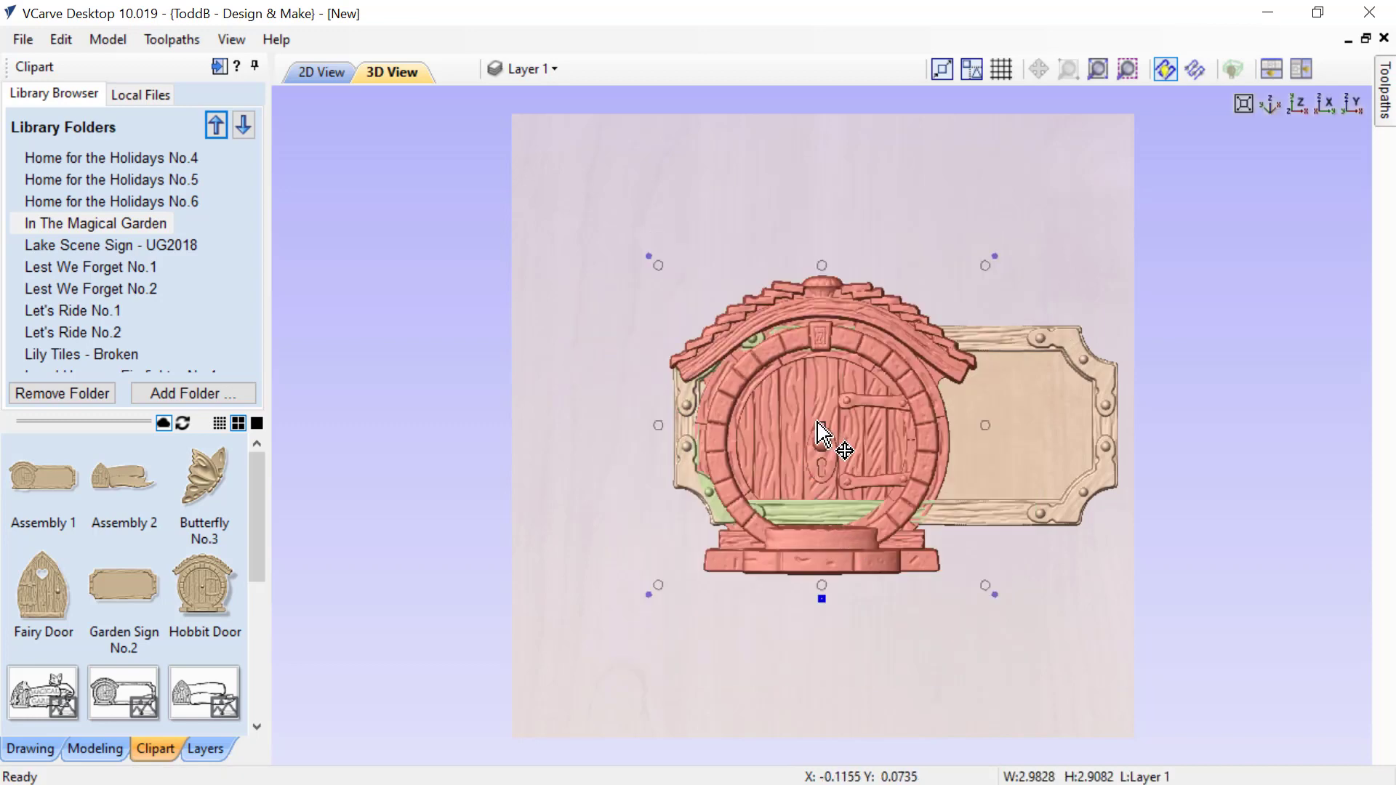
{"action": "left_click_drag", "start_coordinate": [820, 422], "coordinate": [682, 373]}
{"action": "left_click_drag", "start_coordinate": [847, 216], "coordinate": [794, 278]}
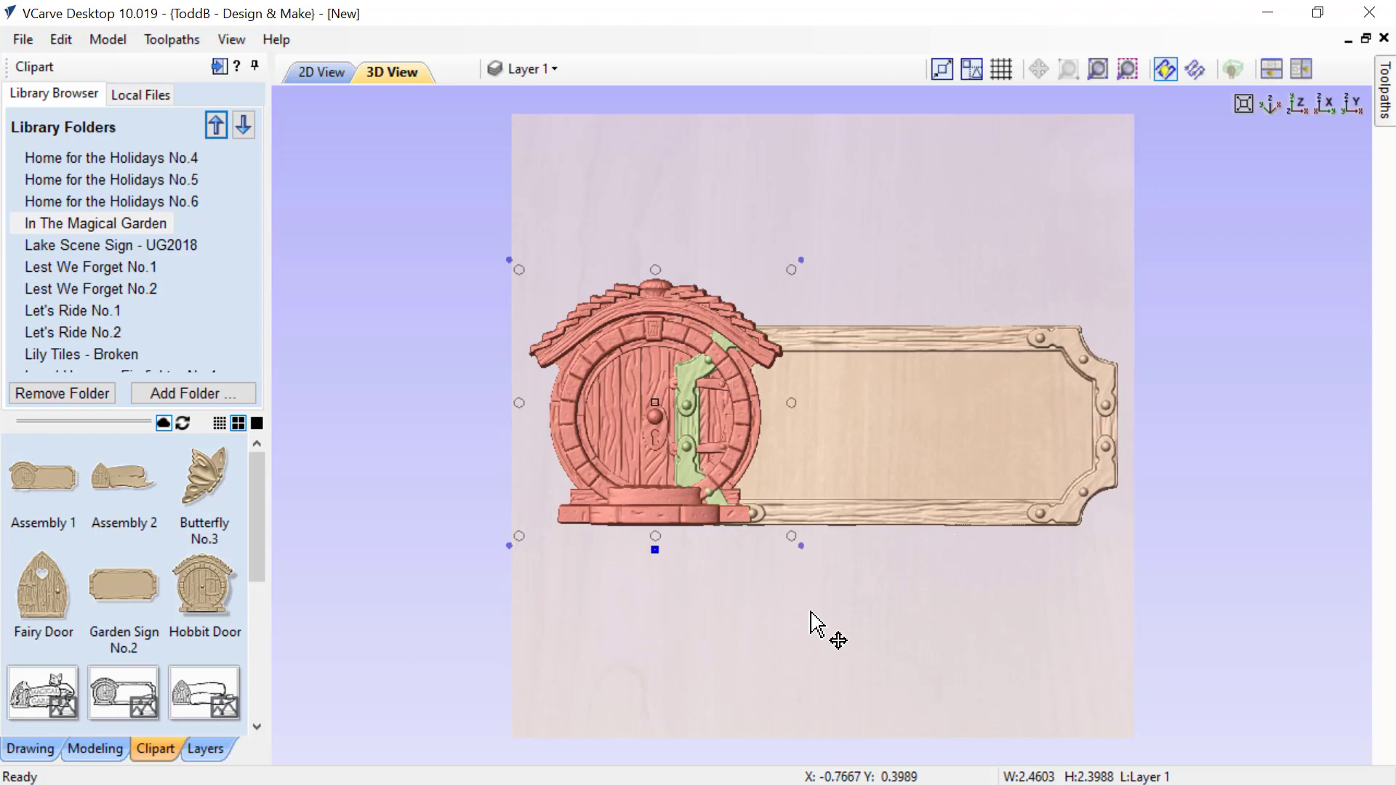
- Open the garden sign's component properties, keep them clear of the sign's overlap with the door, and enable Fade
{"action": "left_click", "coordinate": [858, 554]}
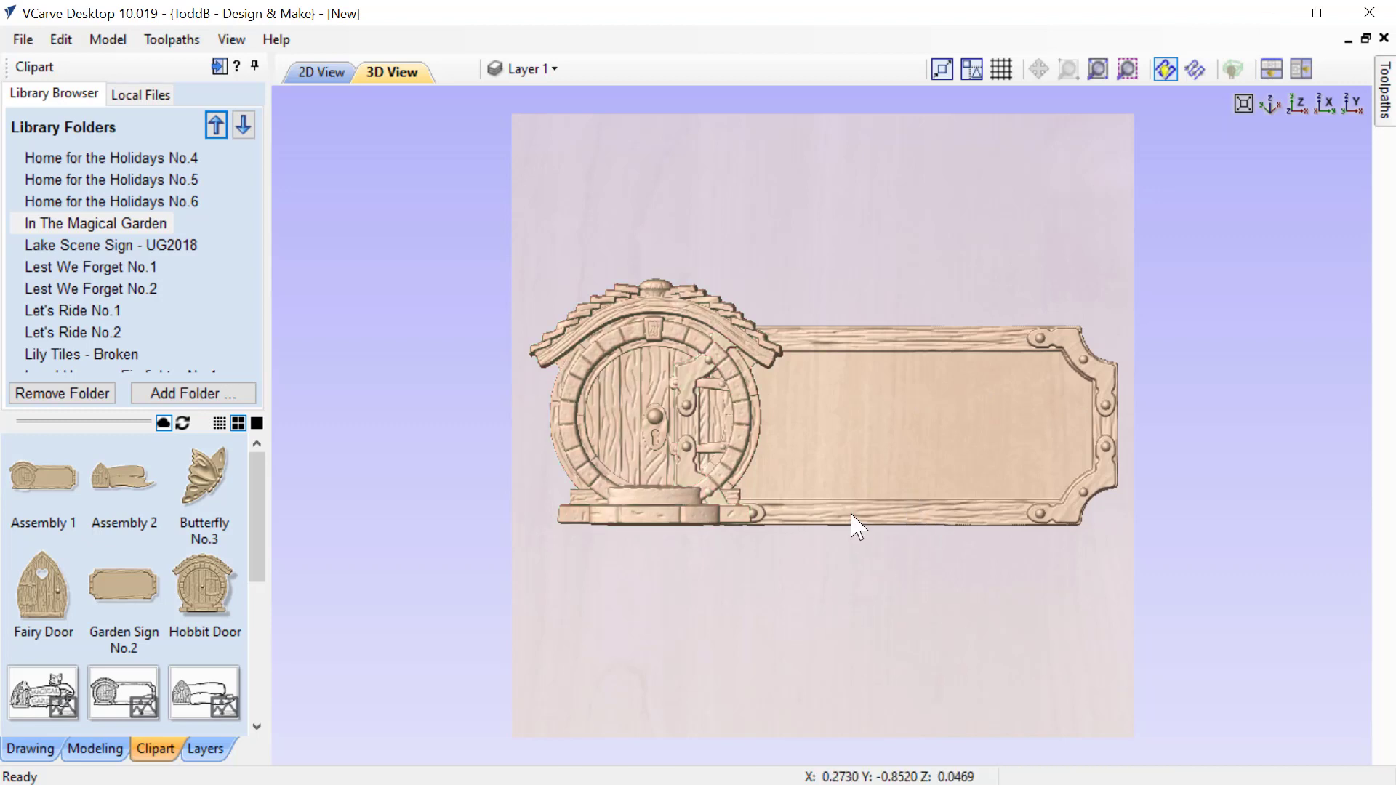
{"action": "left_click", "coordinate": [852, 515]}
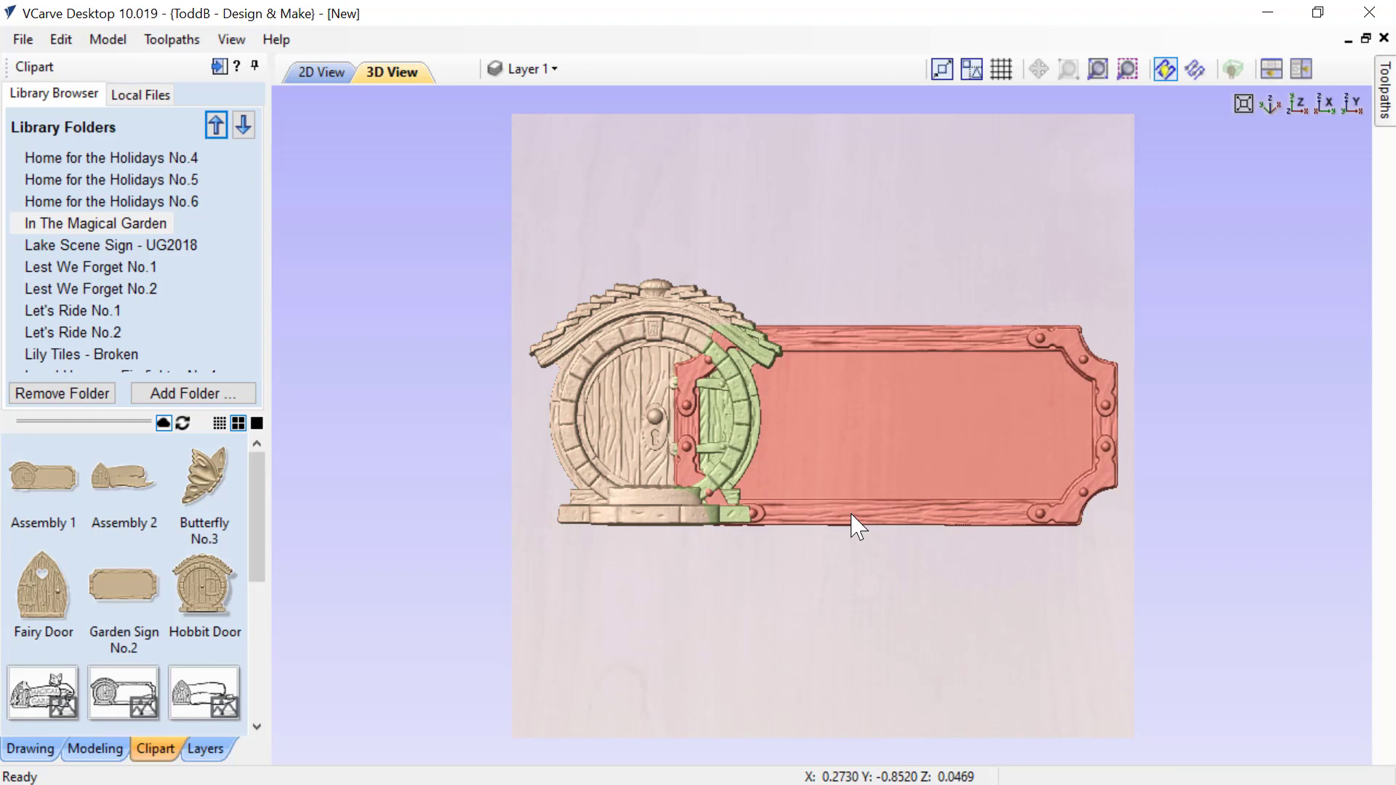
{"action": "left_click", "coordinate": [857, 526]}
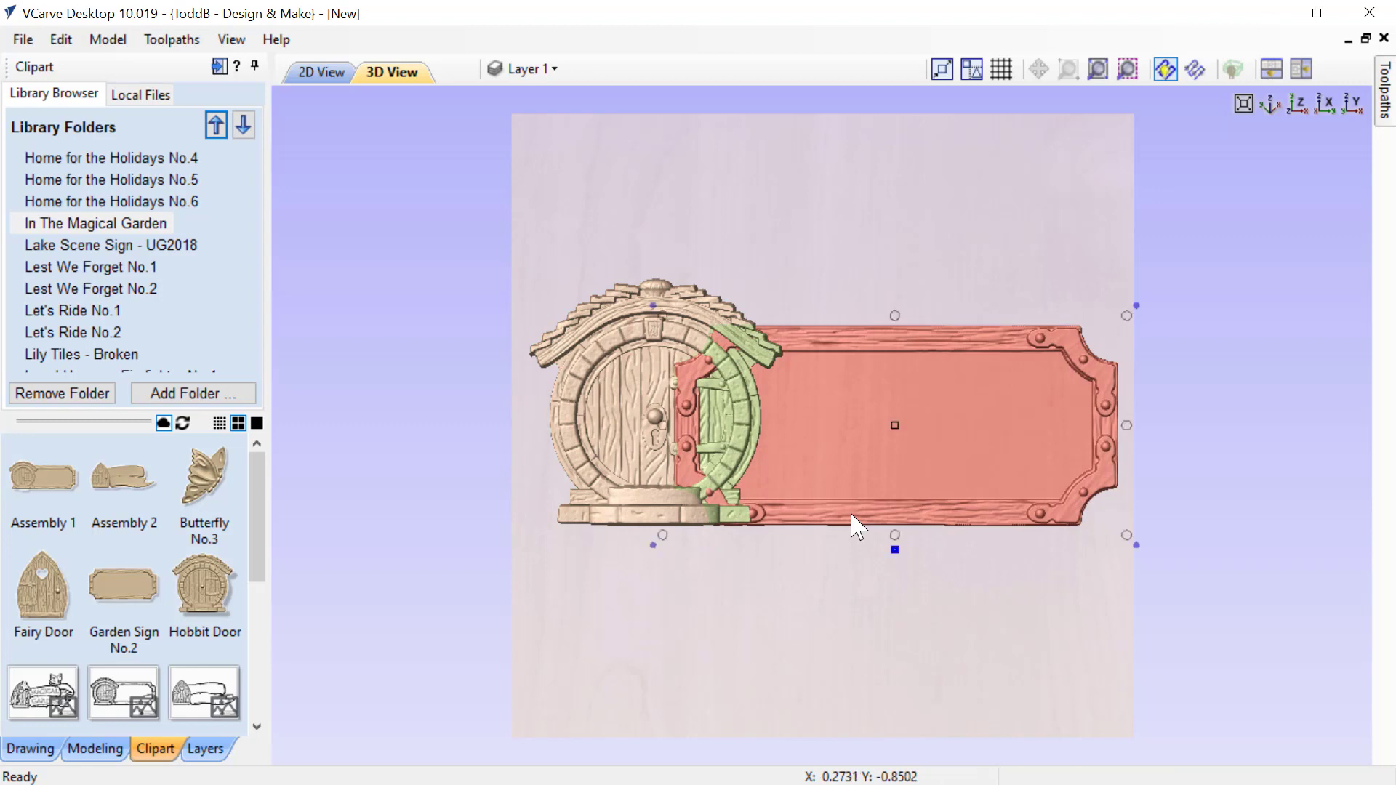
{"action": "right_click", "coordinate": [896, 550]}
{"action": "left_click_drag", "start_coordinate": [971, 518], "coordinate": [1111, 231]}
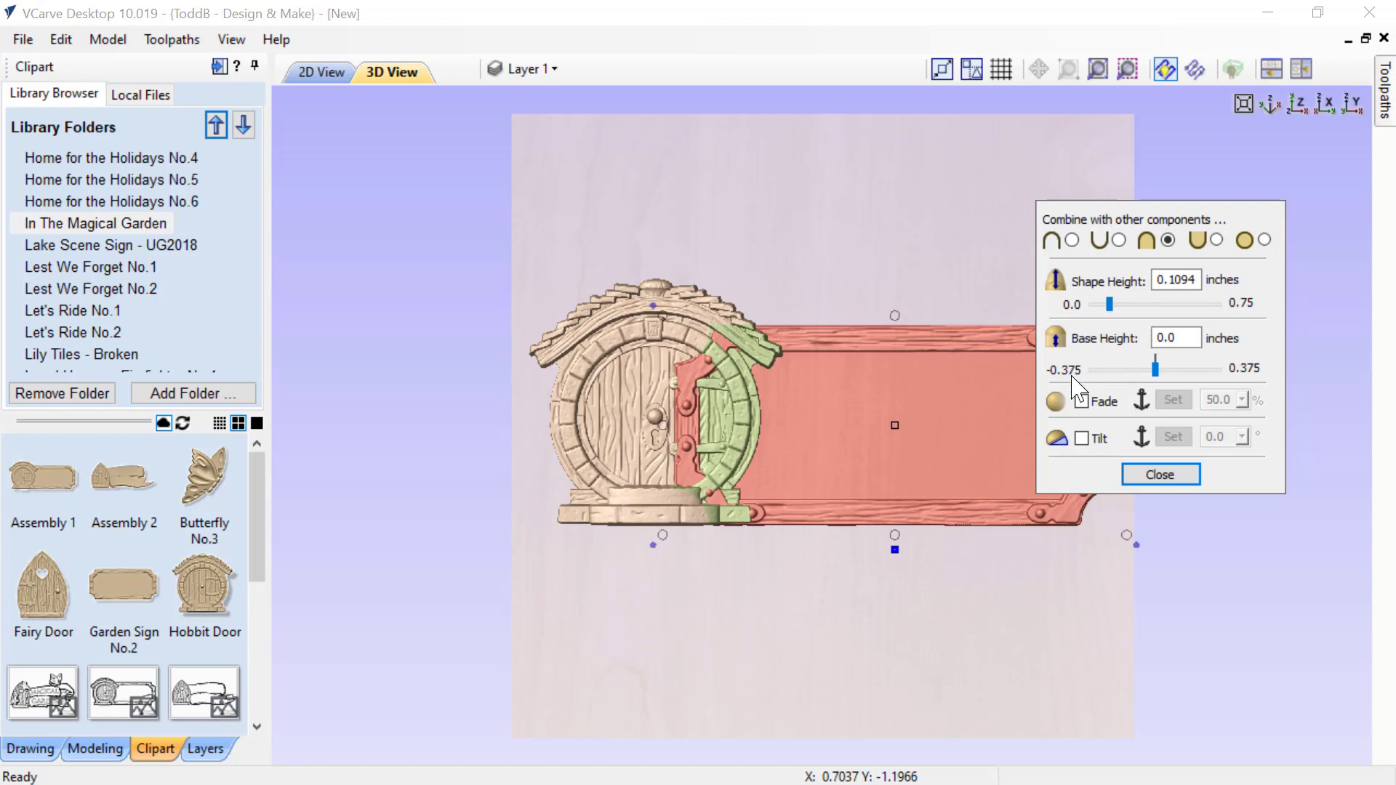
{"action": "left_click_drag", "start_coordinate": [1150, 219], "coordinate": [1160, 98]}
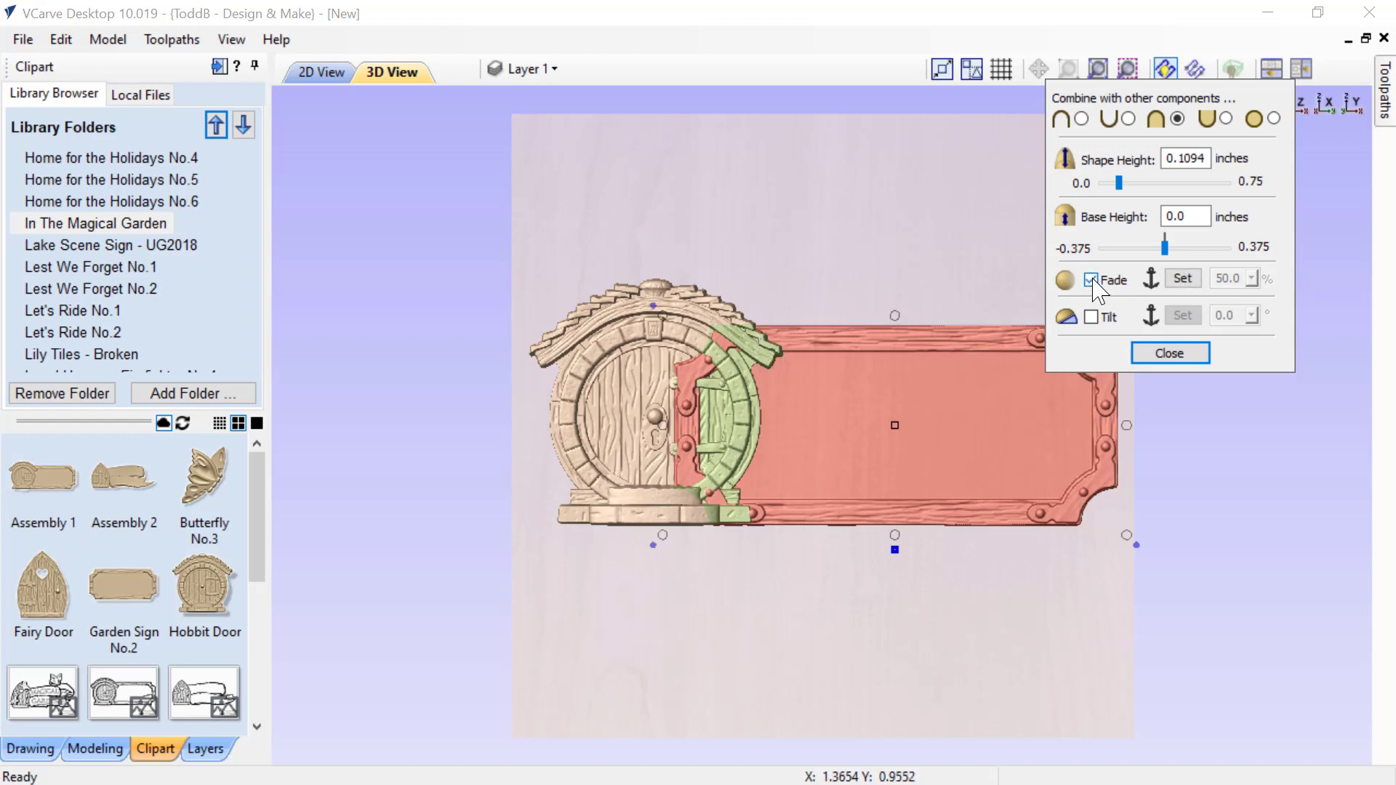
- Set the fade anchors across the garden sign's overlap with the door and set the fade to 100%
{"action": "left_click", "coordinate": [1181, 279]}
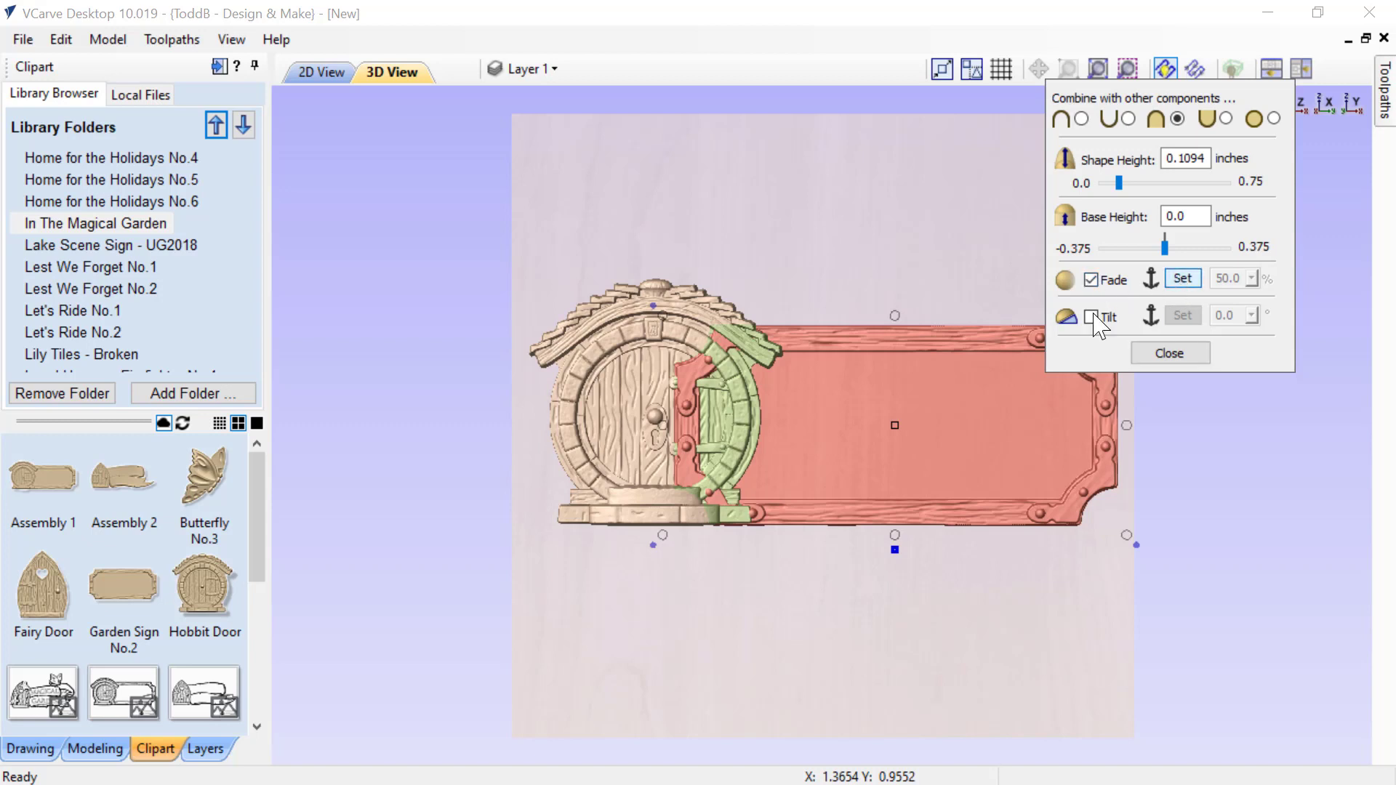
{"action": "left_click", "coordinate": [743, 423]}
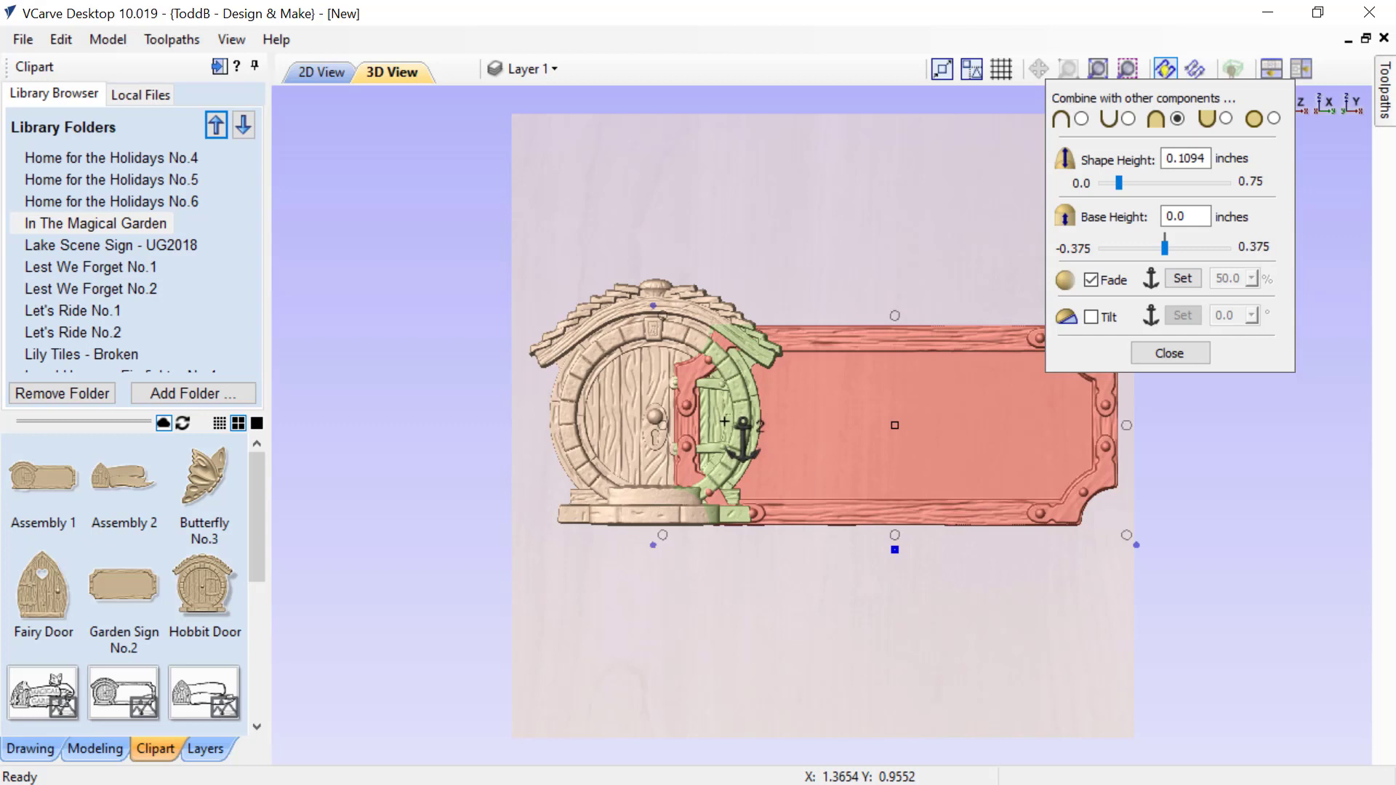
{"action": "left_click", "coordinate": [724, 422]}
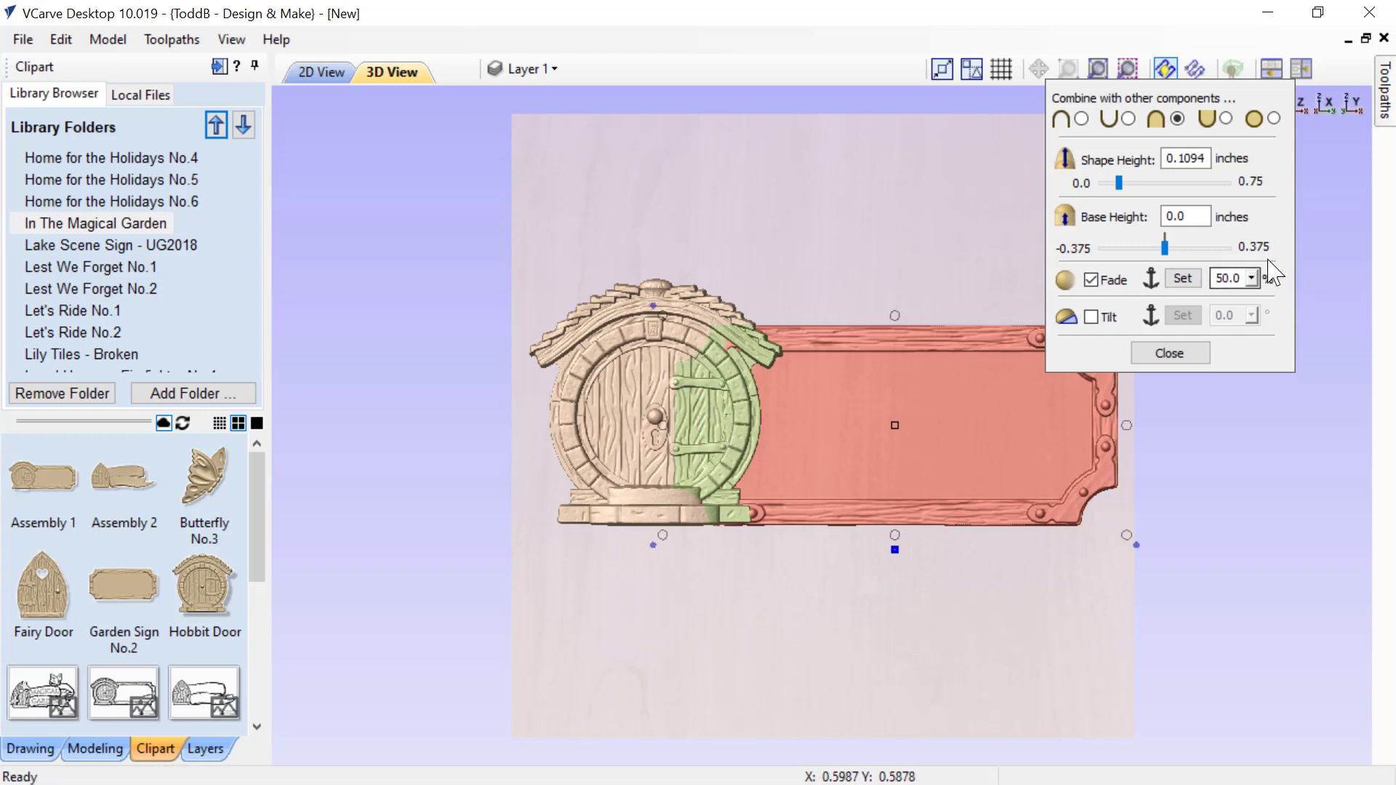
{"action": "left_click_drag", "start_coordinate": [1240, 278], "coordinate": [1203, 288]}
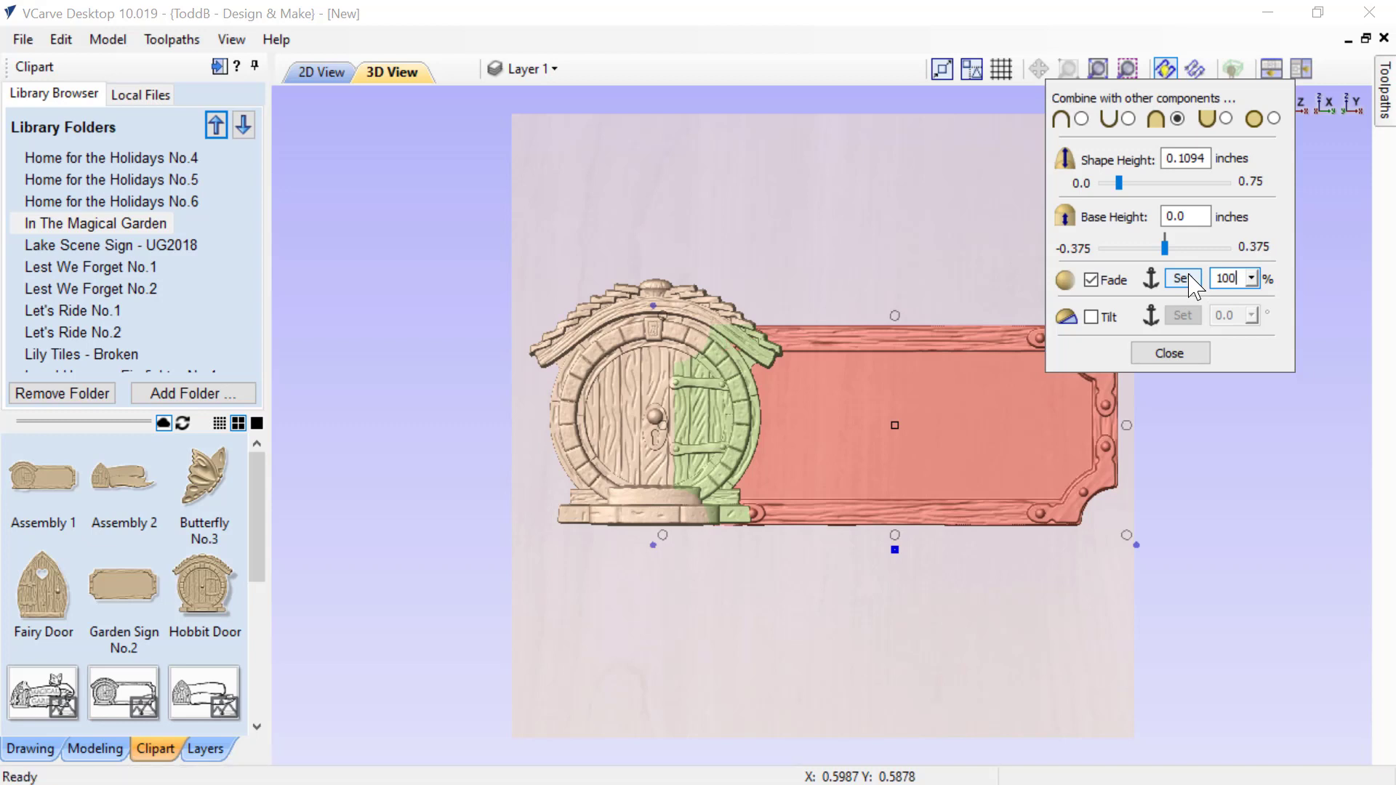
{"action": "left_click", "coordinate": [830, 582]}
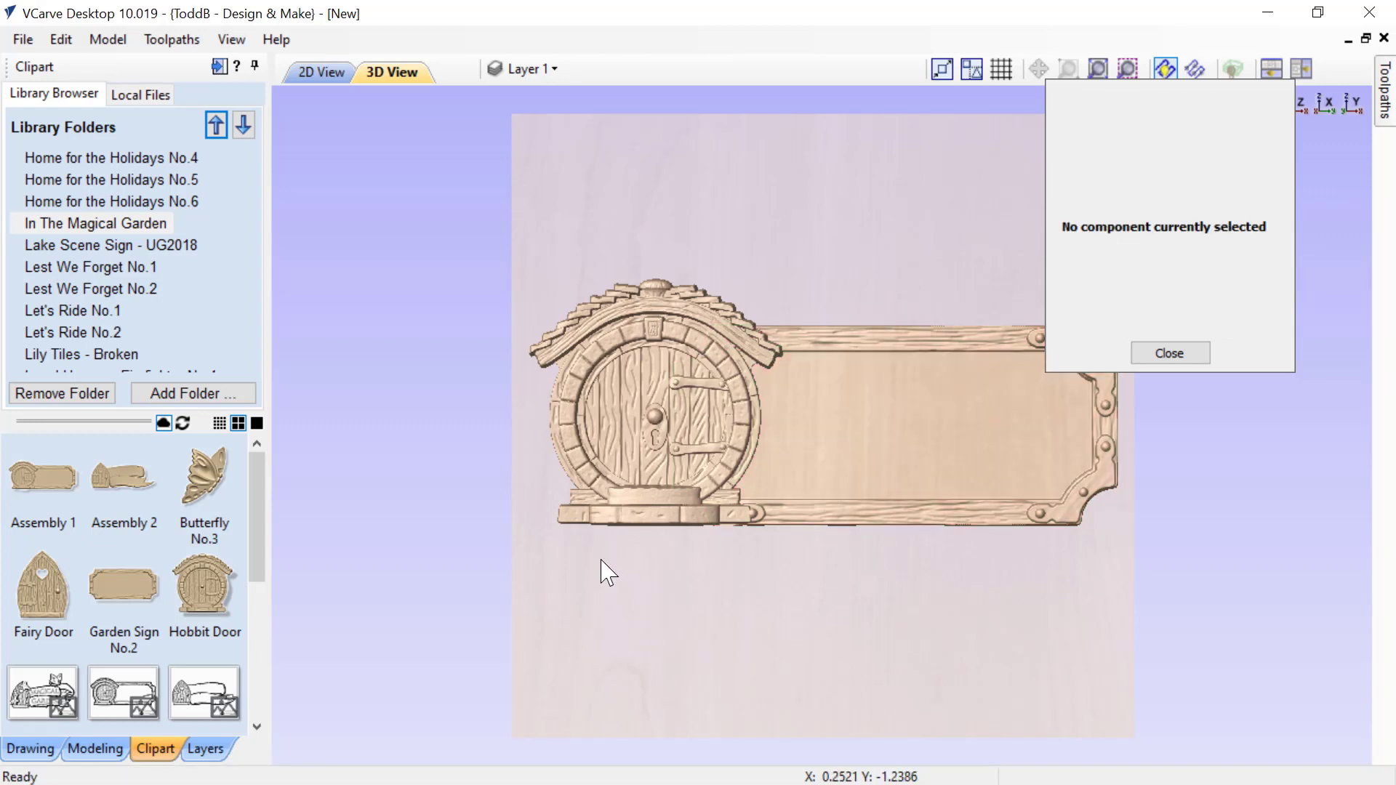
{"action": "left_click", "coordinate": [1157, 358]}
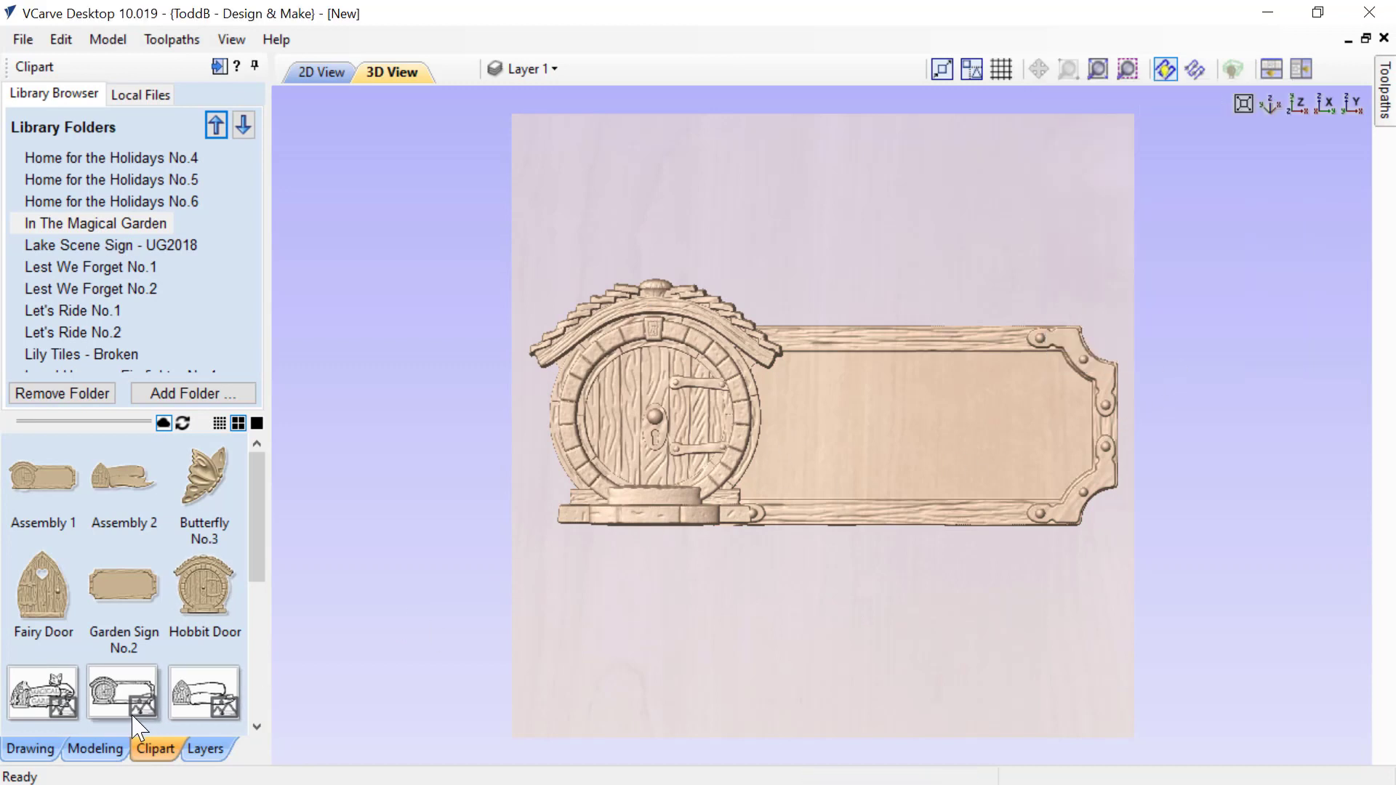
- Temporarily hide the Hobbit Door component to inspect the garden sign's faded left end, and show the door again
{"action": "left_click", "coordinate": [108, 749]}
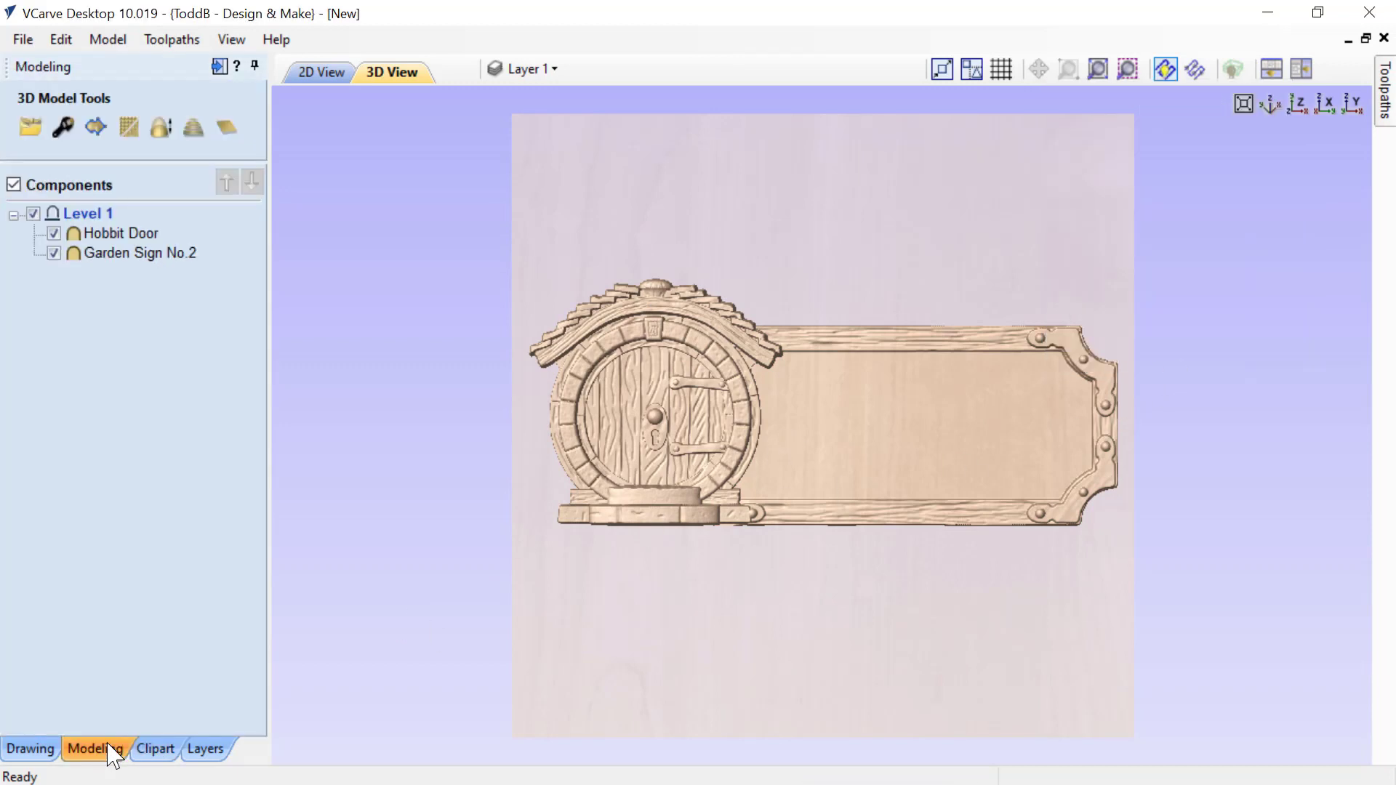
{"action": "left_click", "coordinate": [53, 234]}
{"action": "left_click_drag", "start_coordinate": [819, 629], "coordinate": [804, 477]}
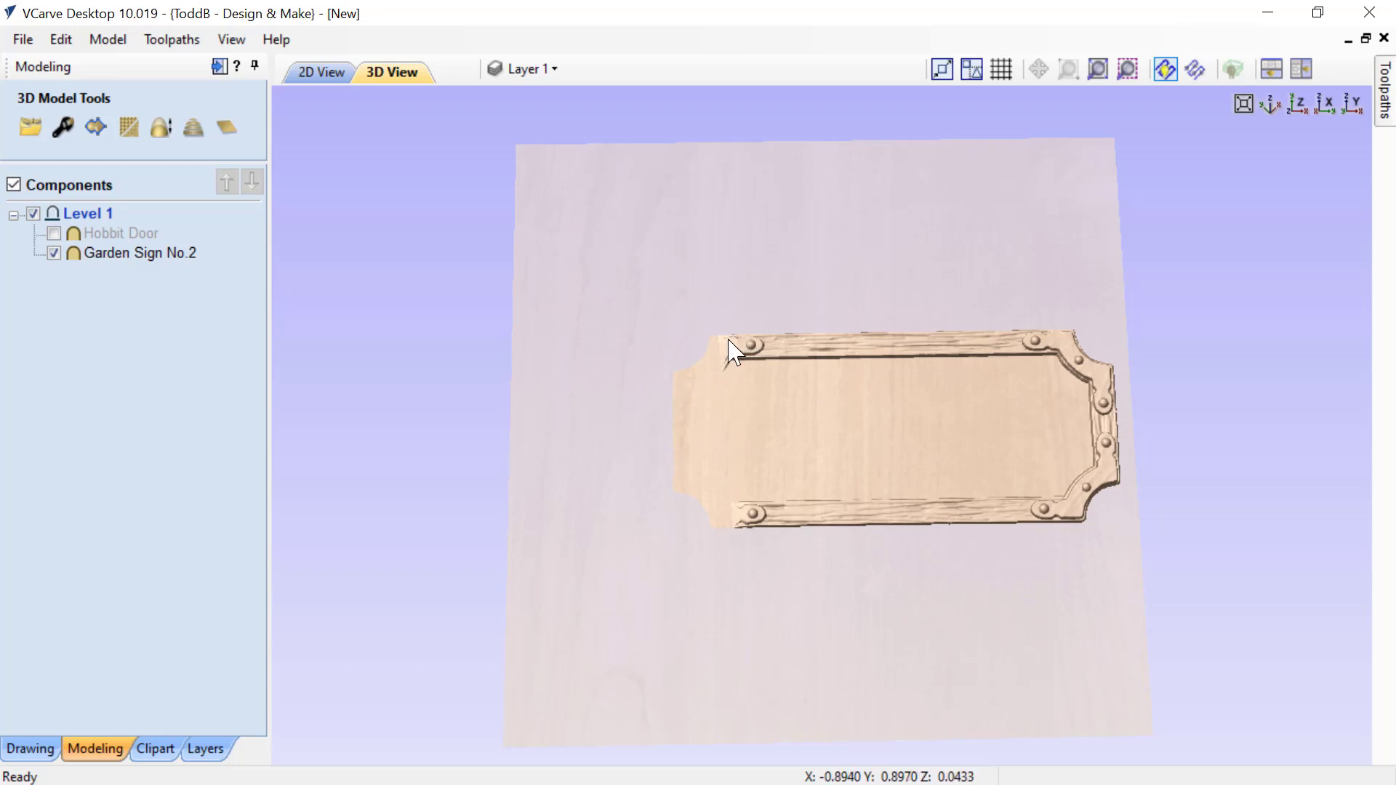
{"action": "left_click", "coordinate": [55, 234]}
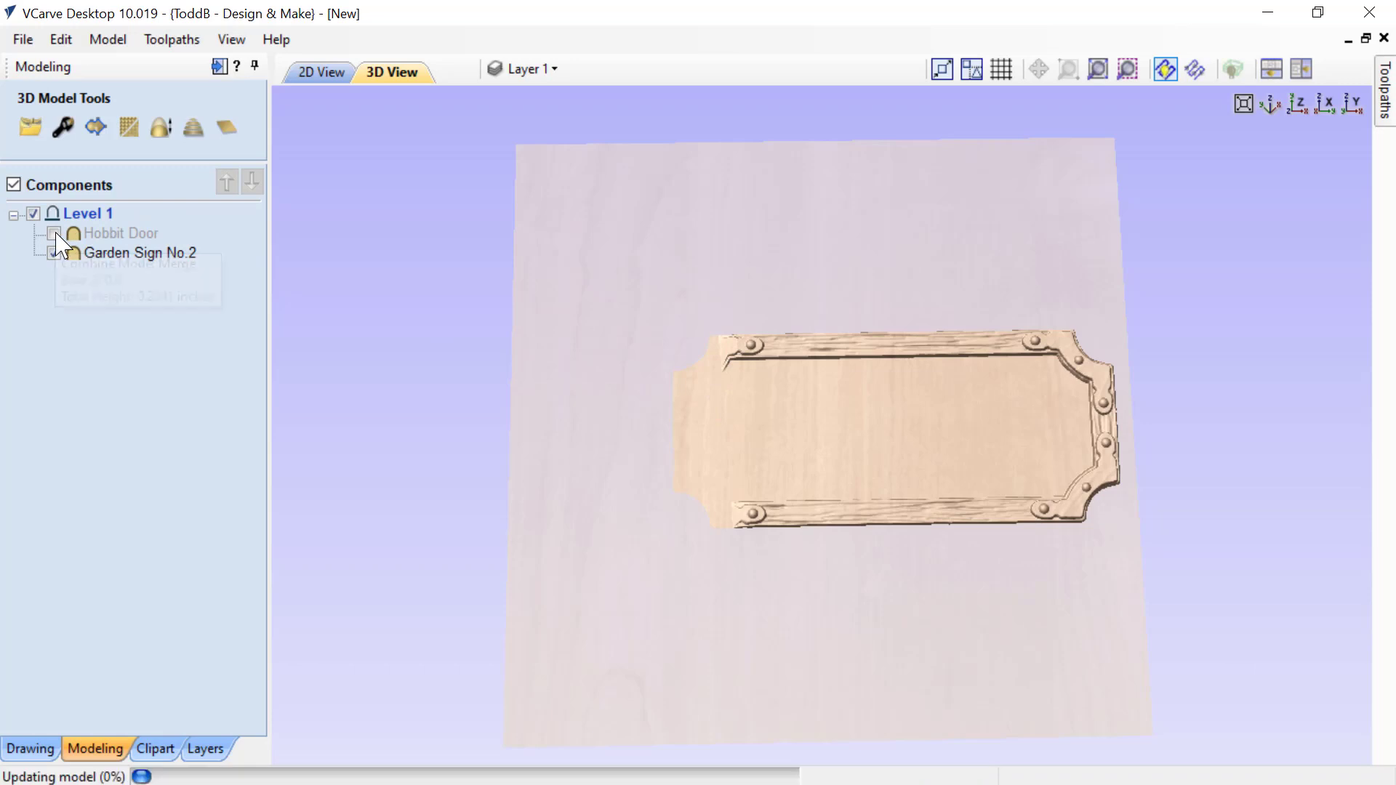
{"action": "left_click_drag", "start_coordinate": [944, 295], "coordinate": [949, 315]}
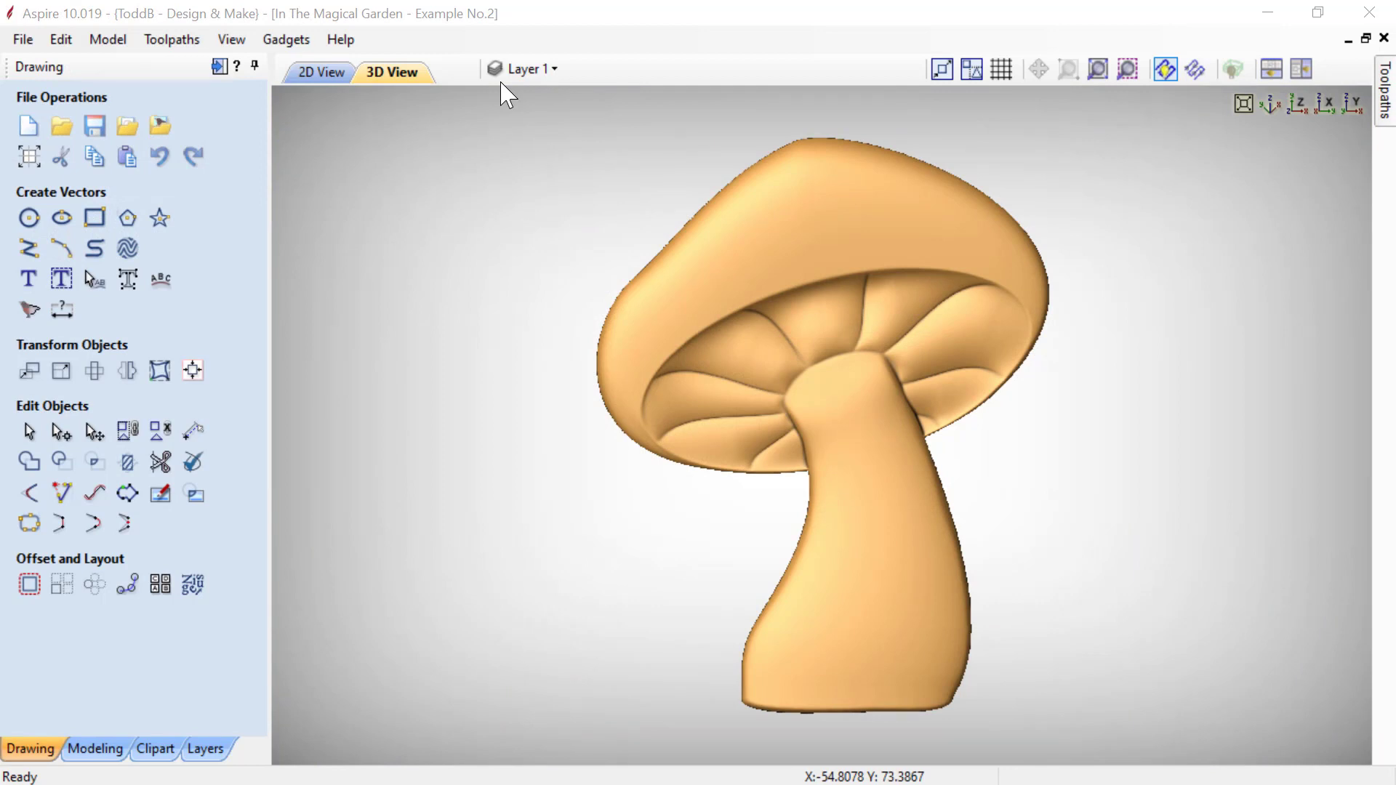
- Show the two hidden small Large Mushroom components beside the stem, and the Fairy Door in front of it
{"action": "left_click", "coordinate": [89, 750]}
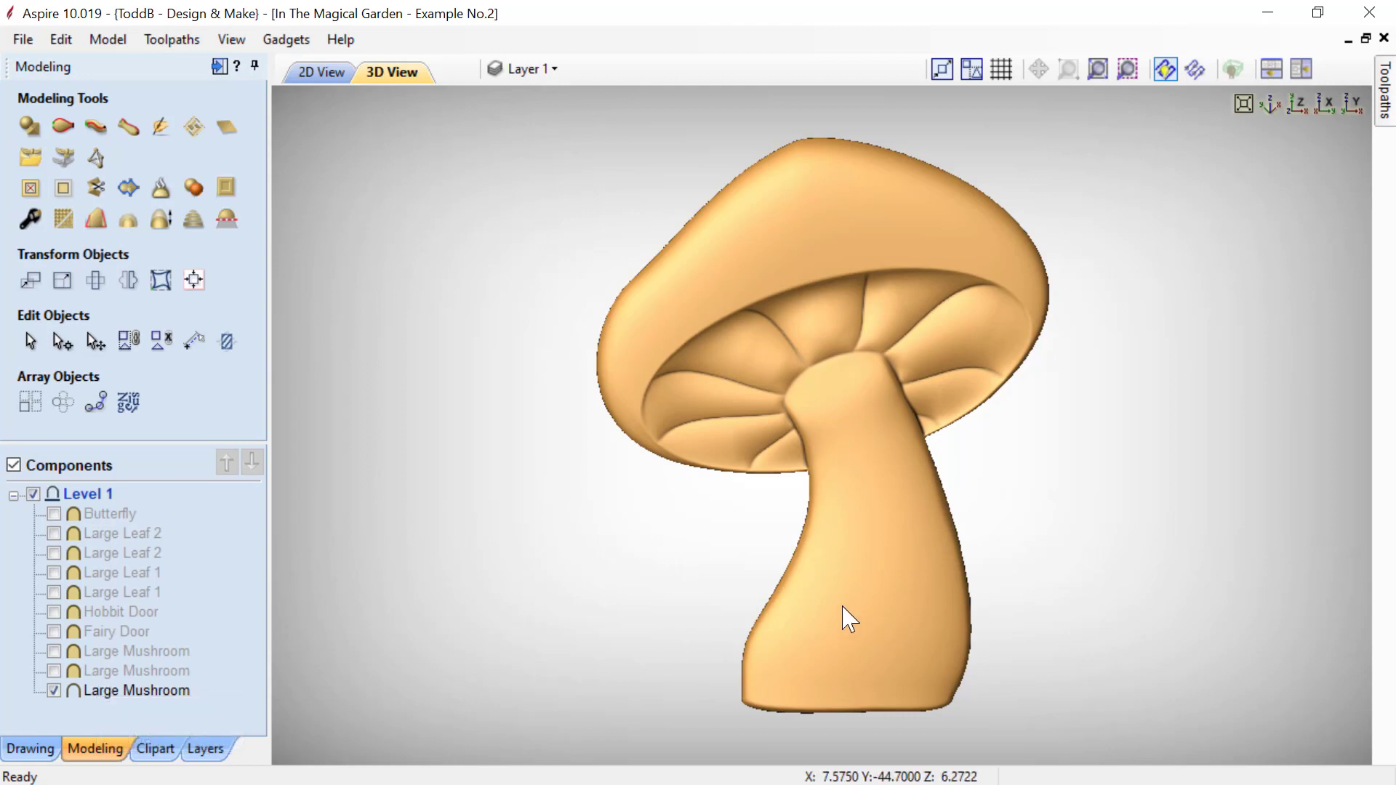
{"action": "left_click", "coordinate": [55, 671]}
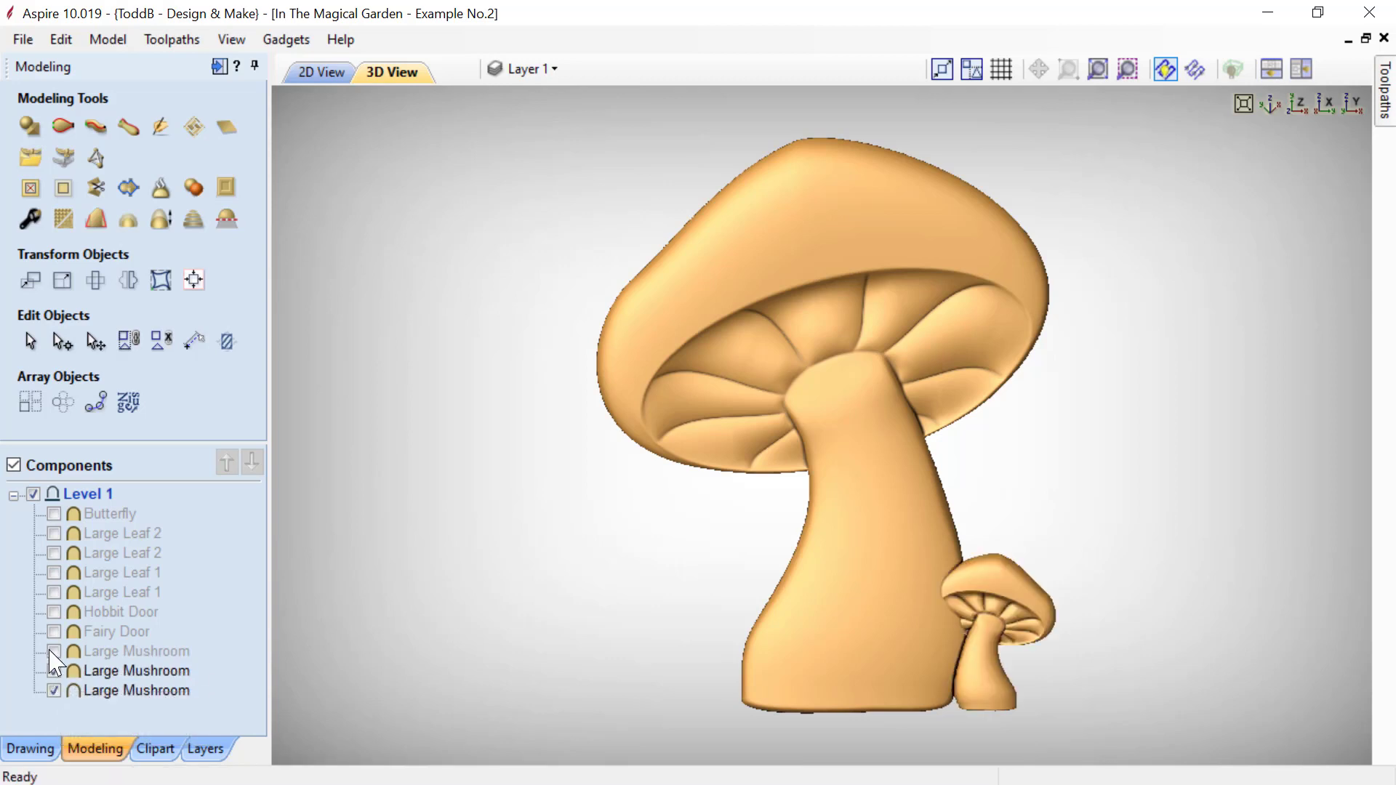
{"action": "left_click", "coordinate": [54, 651]}
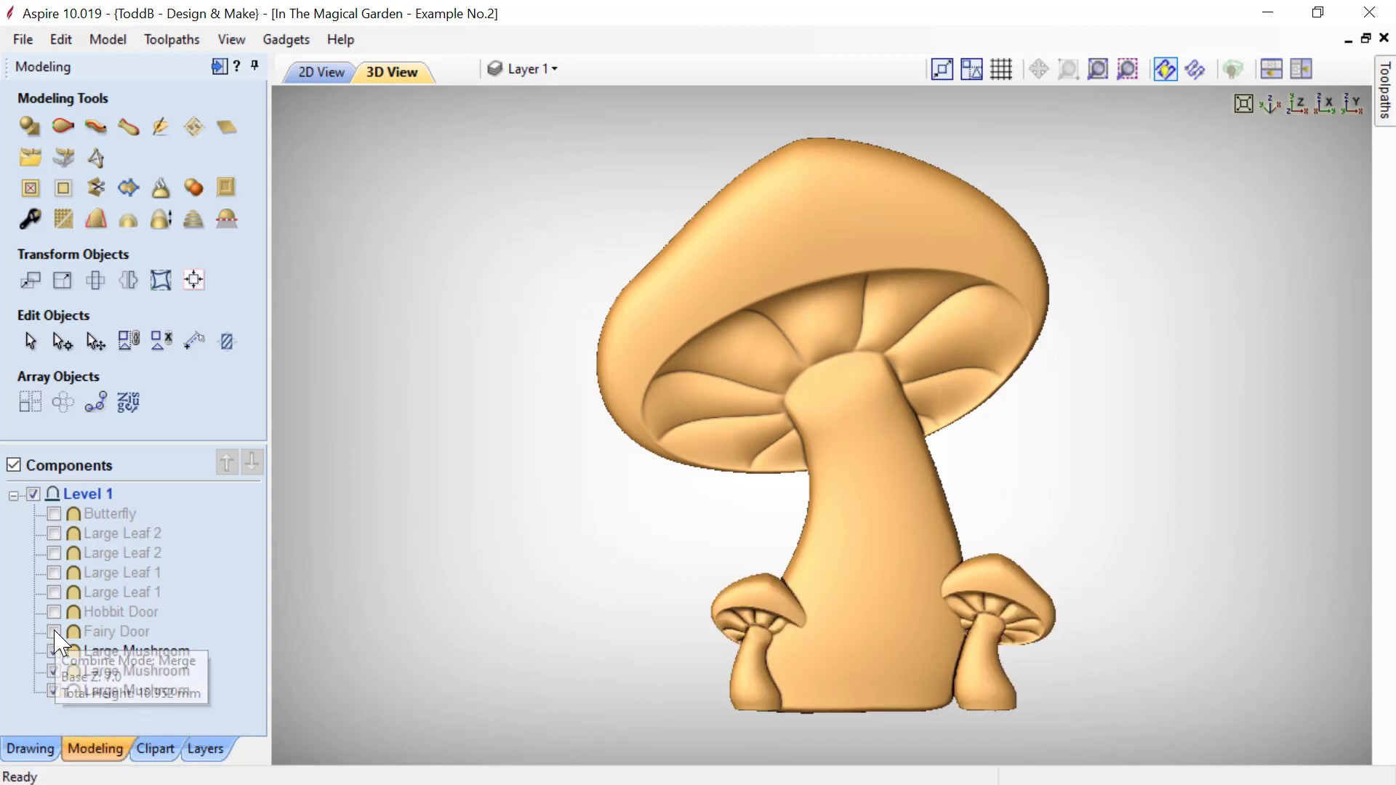
{"action": "left_click", "coordinate": [54, 631]}
- Show both Large Leaf 1 components, both Large Leaf 2 components and the Butterfly on the mushroom design
{"action": "left_click", "coordinate": [54, 592]}
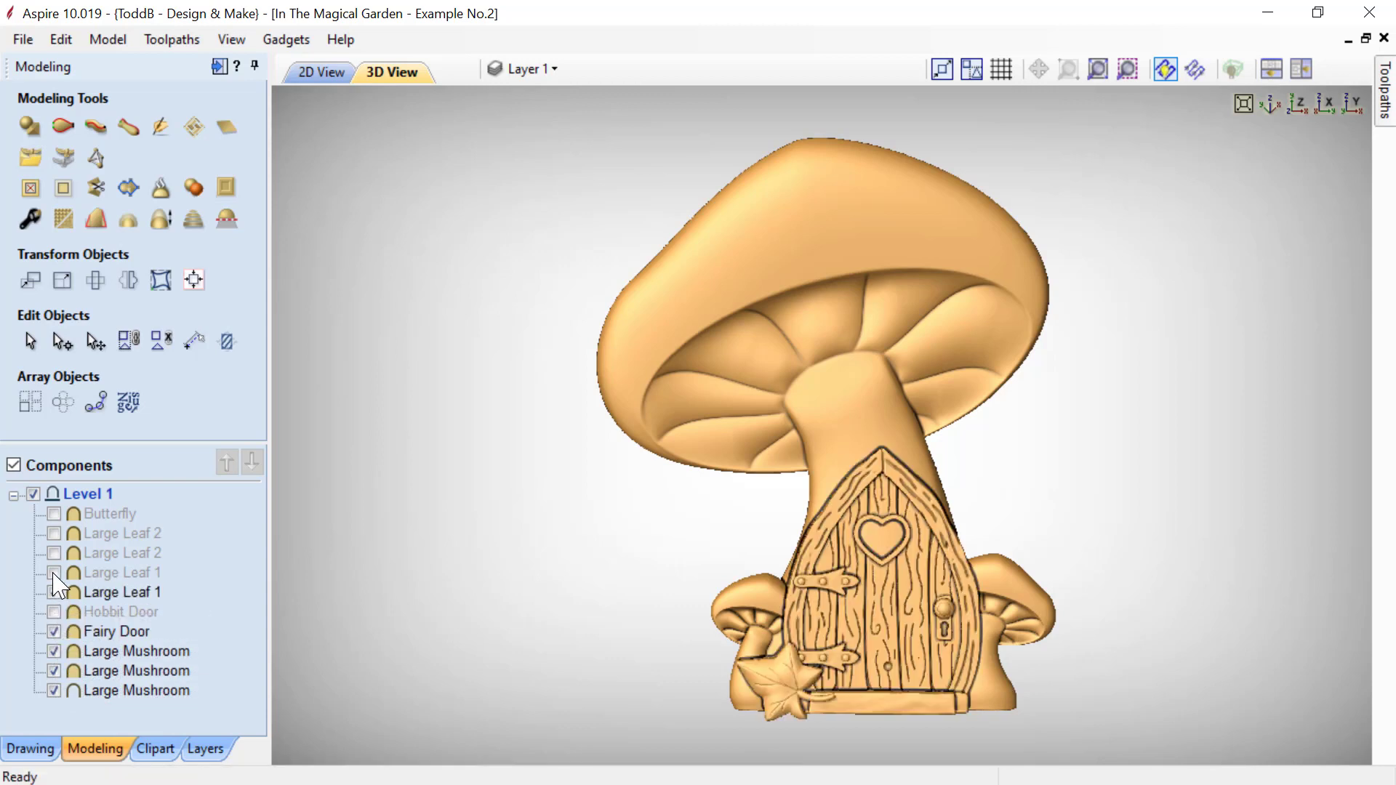
{"action": "left_click", "coordinate": [54, 572]}
{"action": "left_click", "coordinate": [53, 553]}
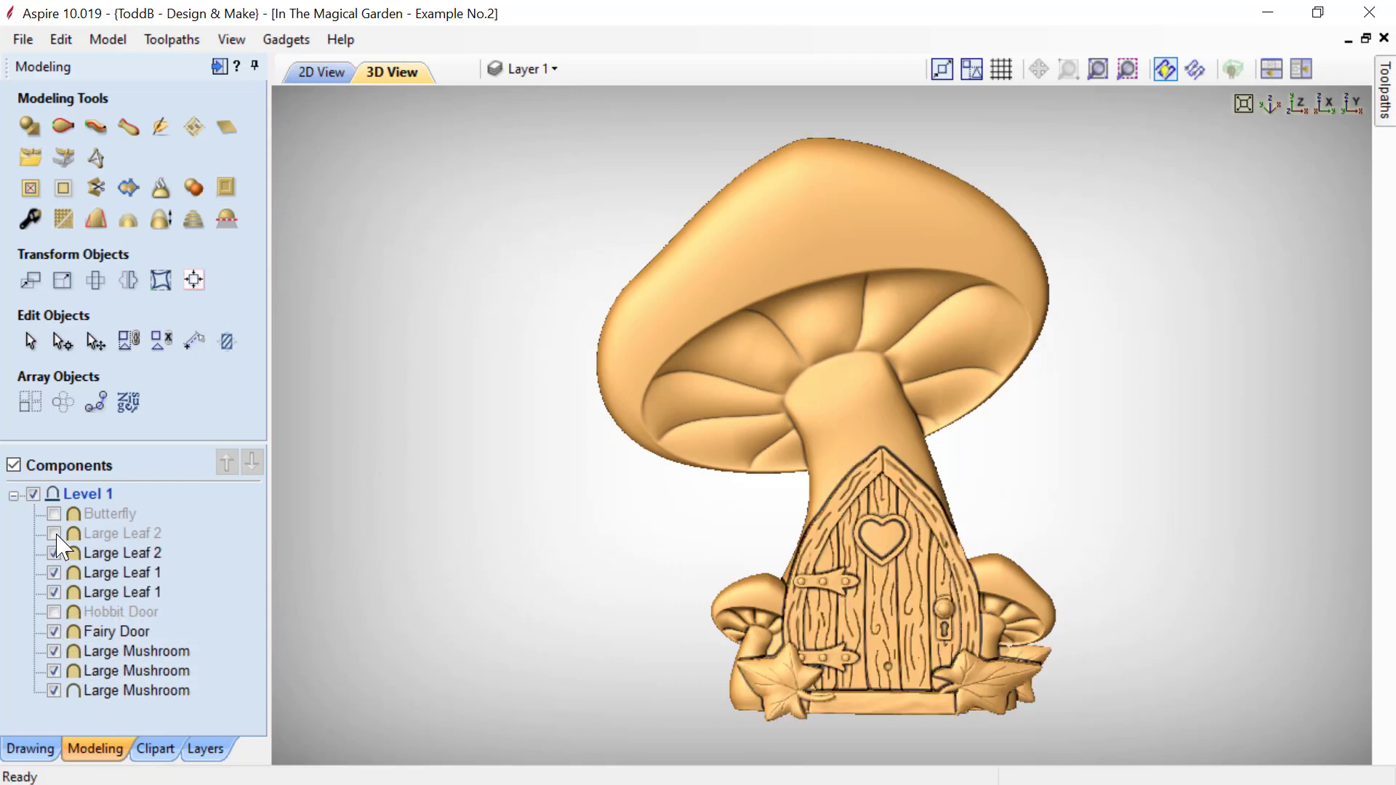
{"action": "left_click", "coordinate": [54, 533]}
{"action": "left_click", "coordinate": [54, 514]}
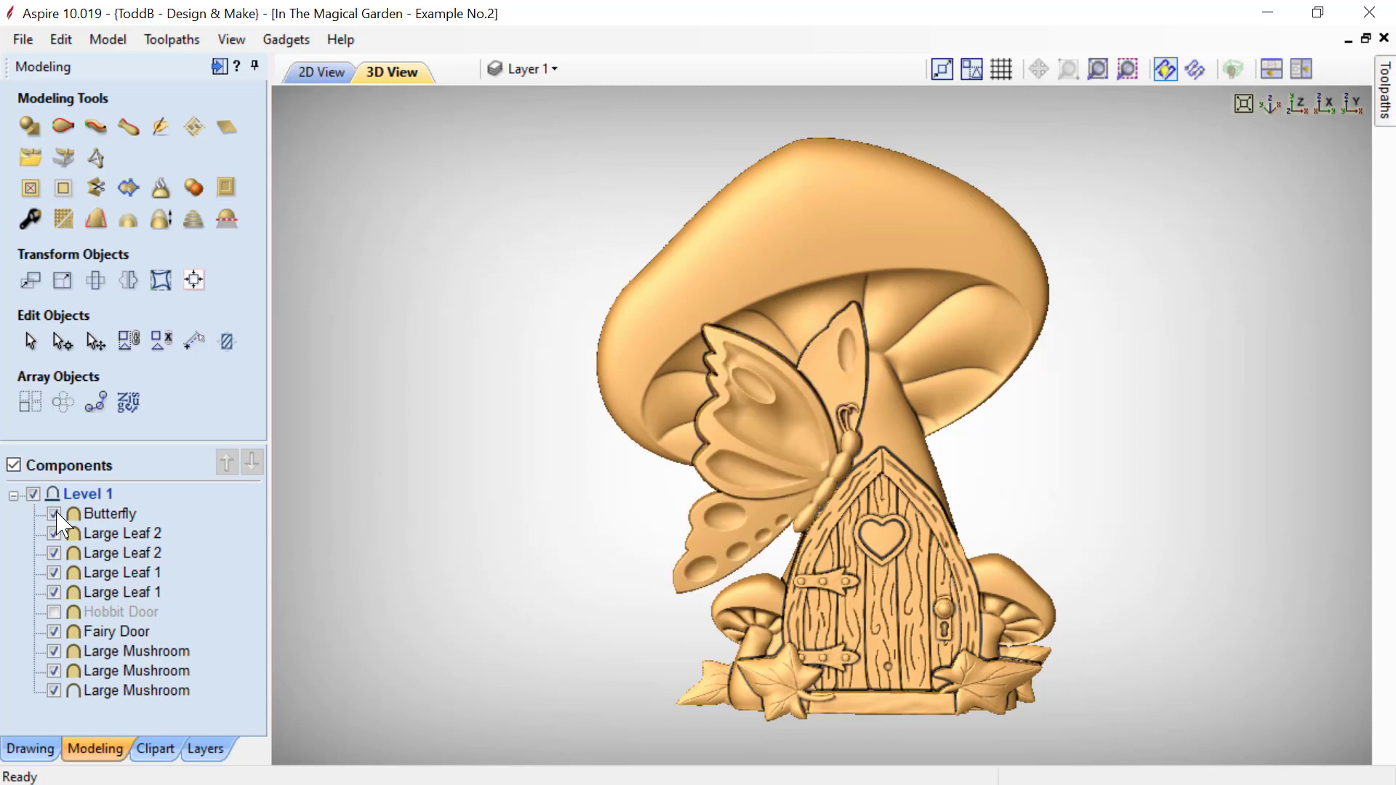
{"action": "left_click_drag", "start_coordinate": [592, 633], "coordinate": [636, 599]}
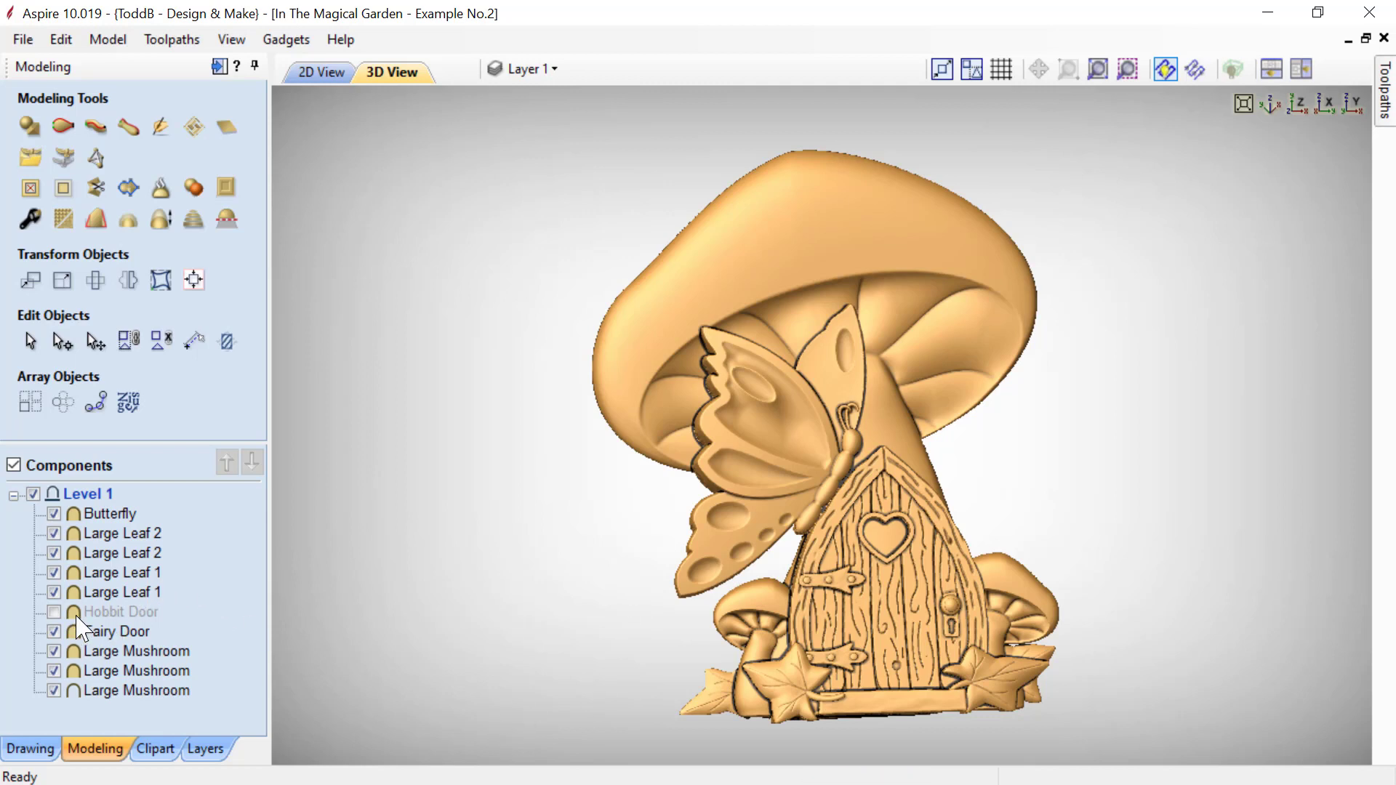
- Swap the door on the mushroom by hiding the Fairy Door and showing the Hobbit Door
{"action": "mouse_move", "coordinate": [59, 634]}
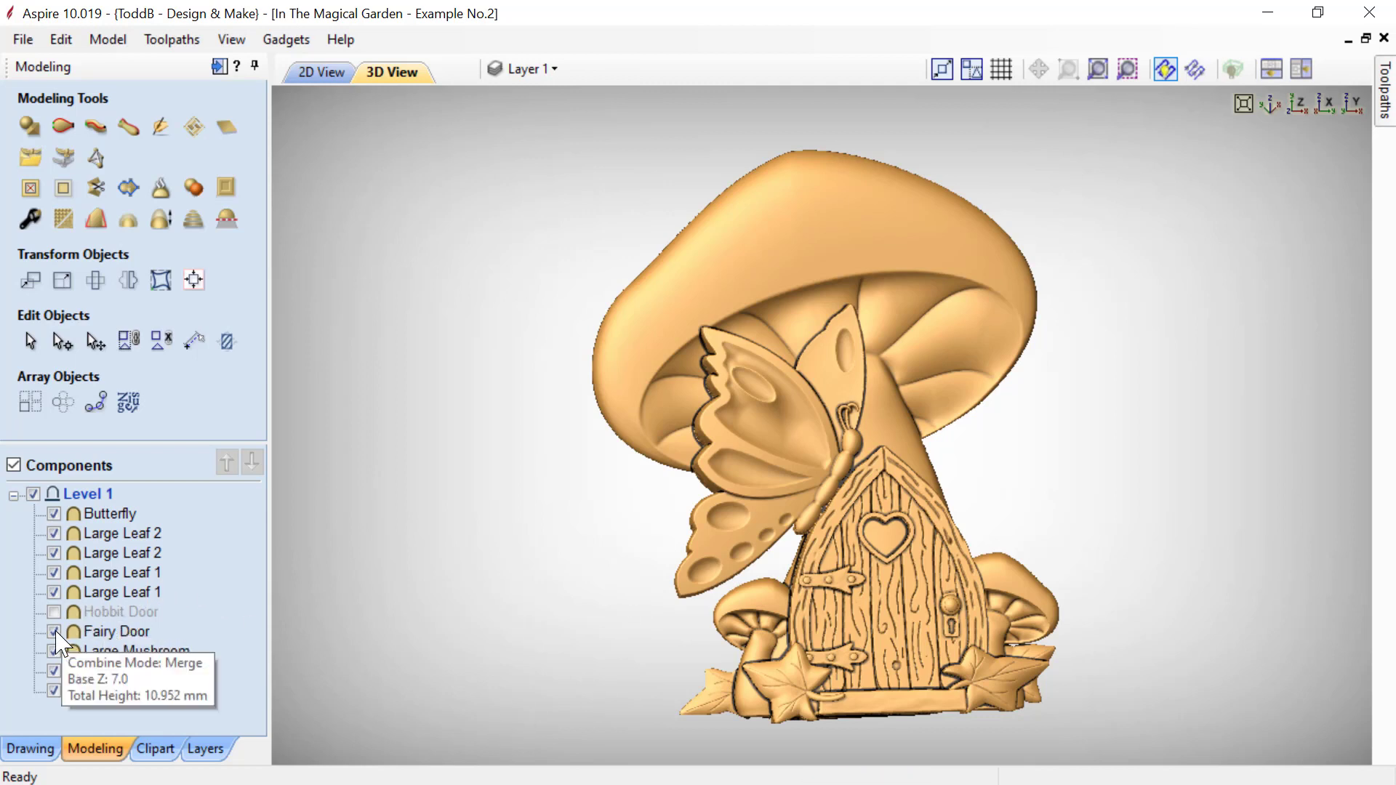
{"action": "left_click", "coordinate": [54, 631]}
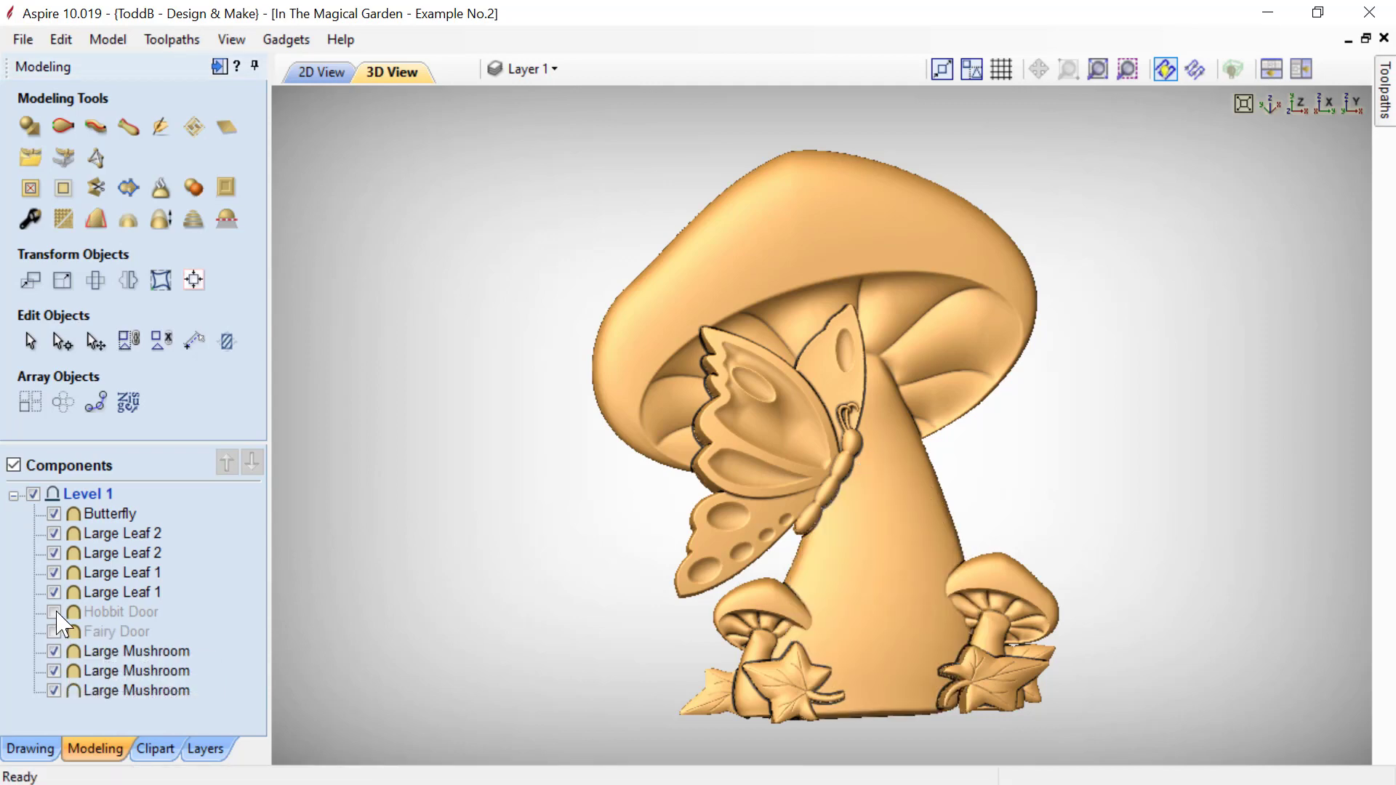
{"action": "left_click", "coordinate": [54, 613]}
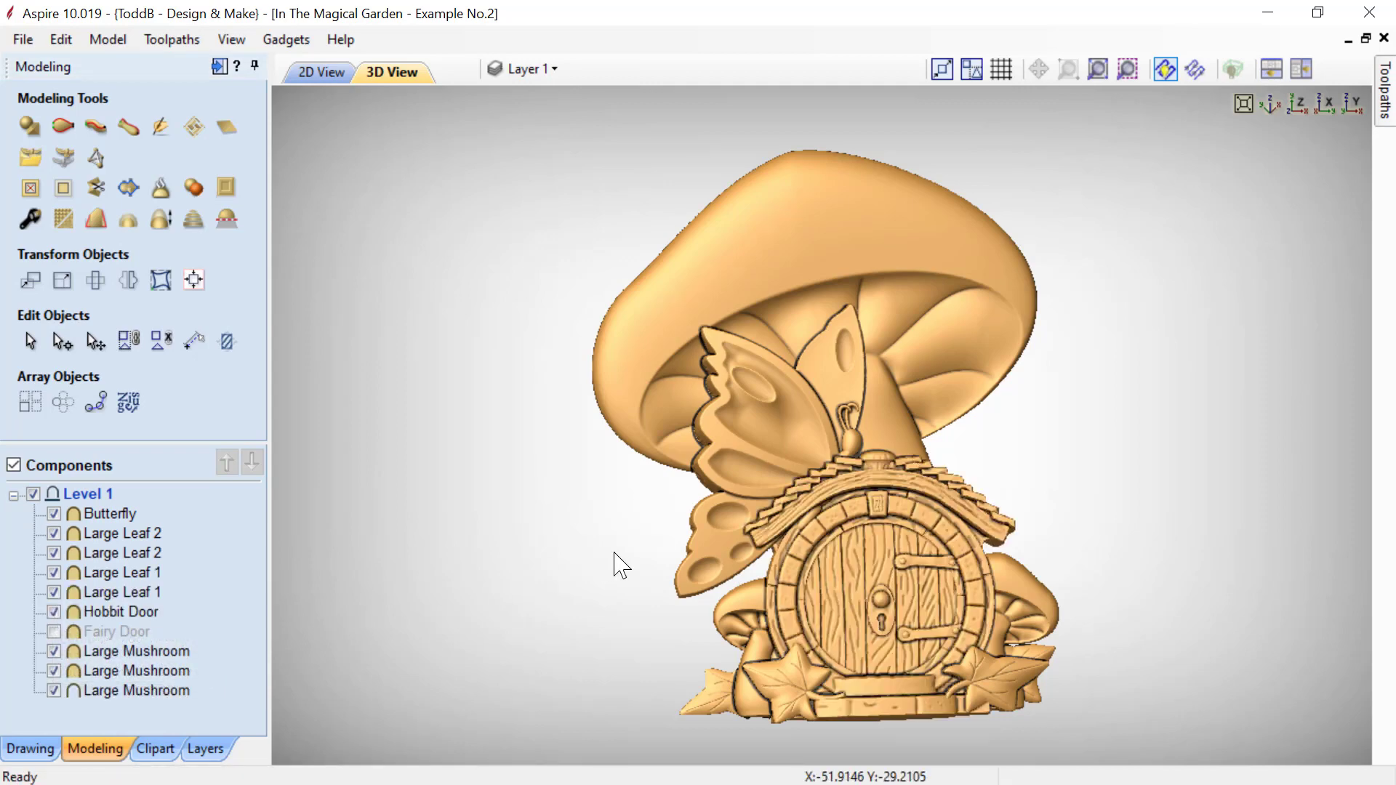
{"action": "left_click_drag", "start_coordinate": [664, 580], "coordinate": [599, 586]}
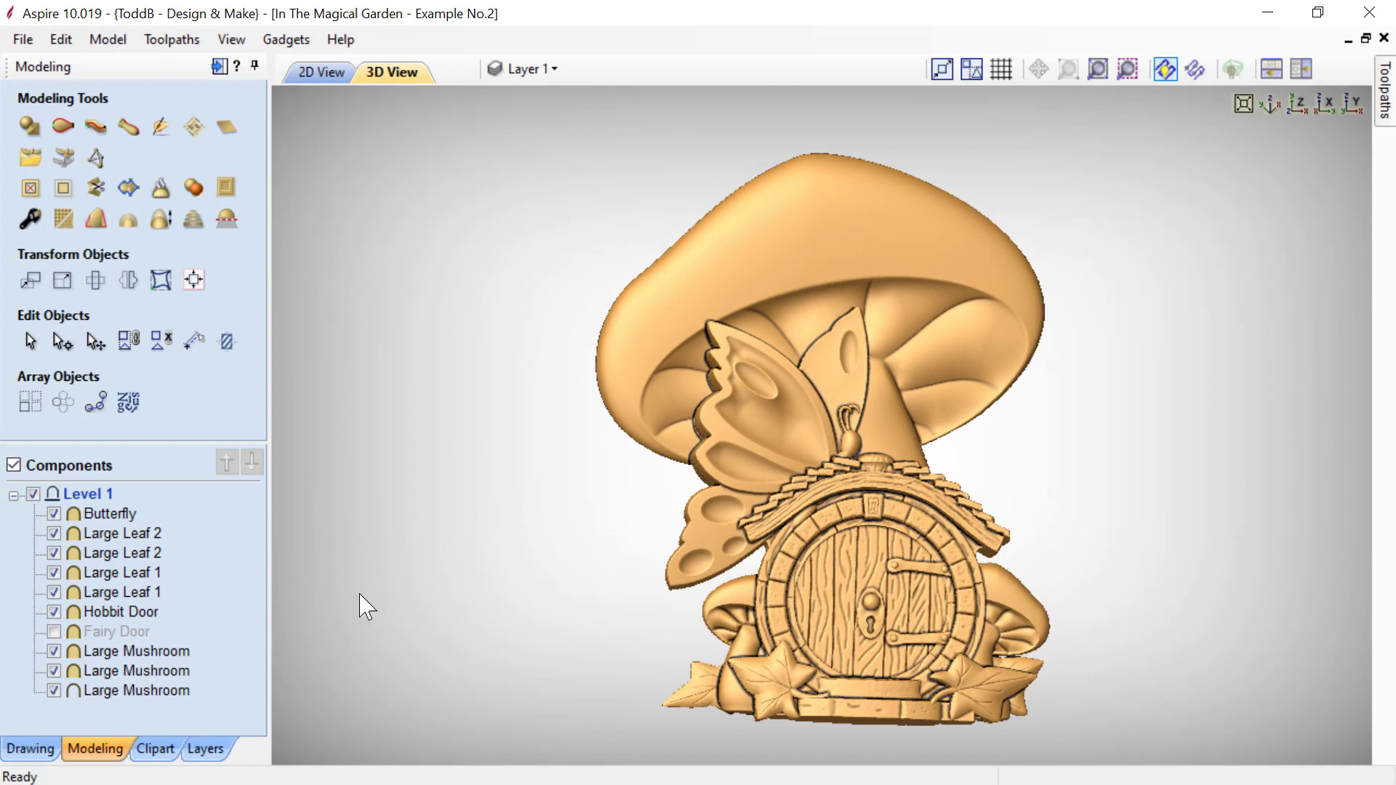
- Temporarily hide the Hobbit Door to examine the mushroom stem behind it, show it again, and inspect the design from a low angle
{"action": "left_click", "coordinate": [54, 612]}
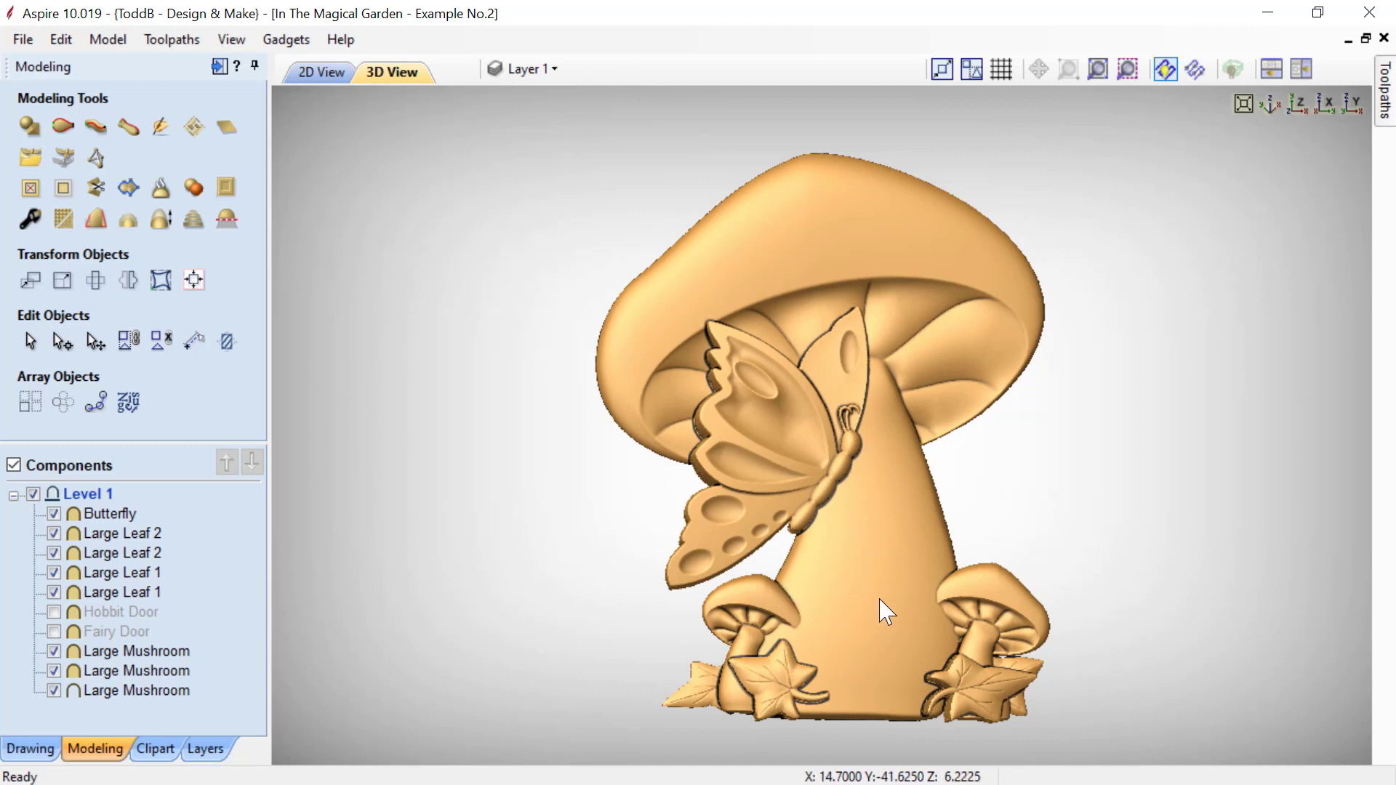
{"action": "left_click", "coordinate": [55, 612]}
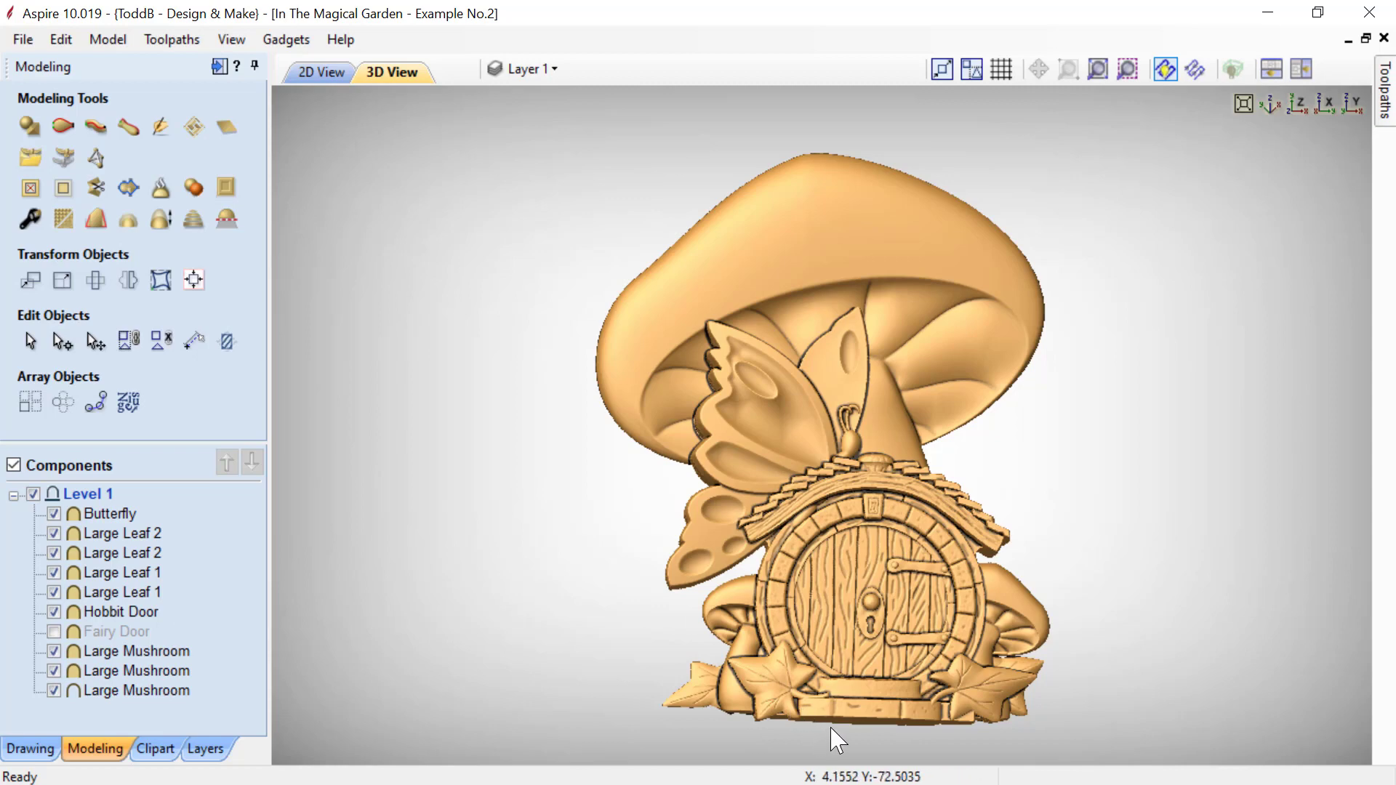
{"action": "left_click_drag", "start_coordinate": [813, 722], "coordinate": [789, 570]}
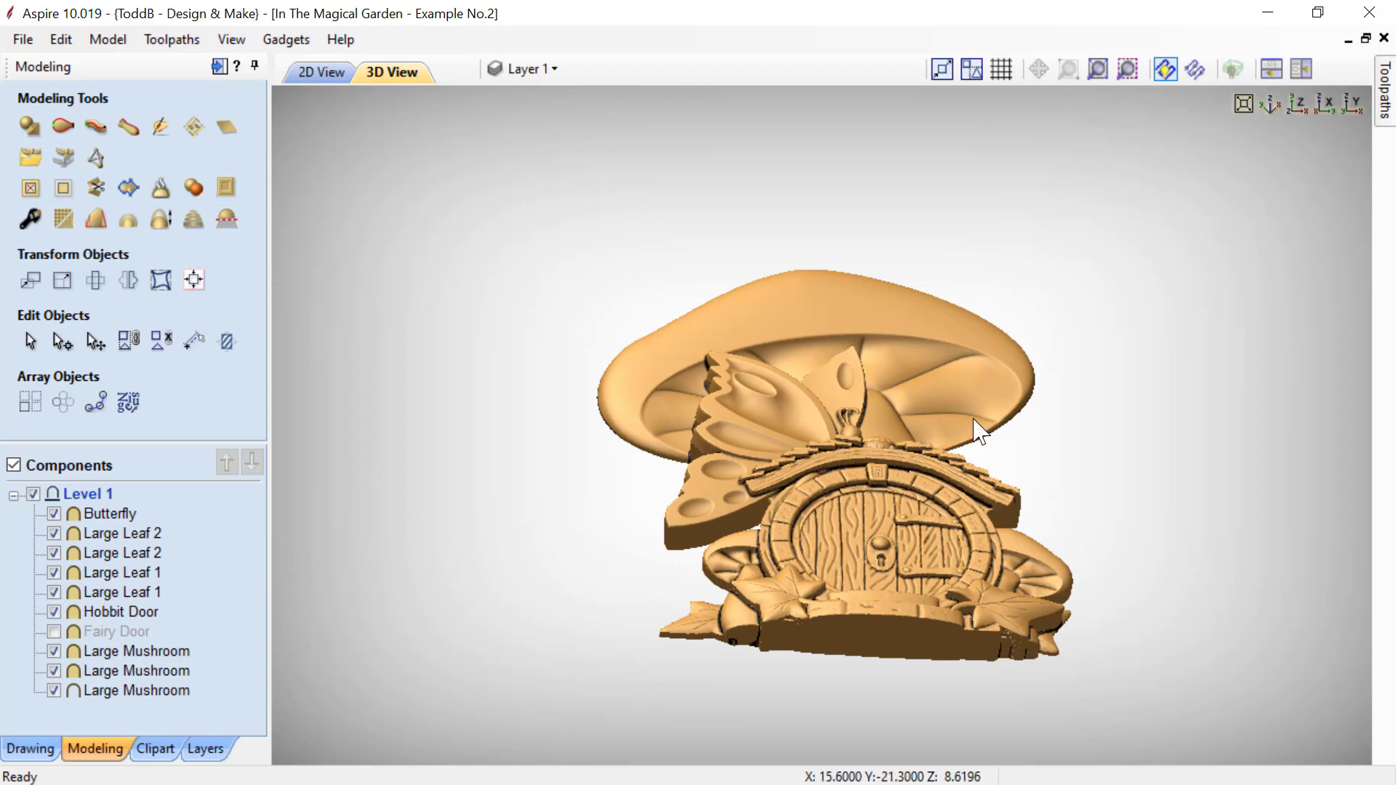
{"action": "left_click", "coordinate": [1291, 108]}
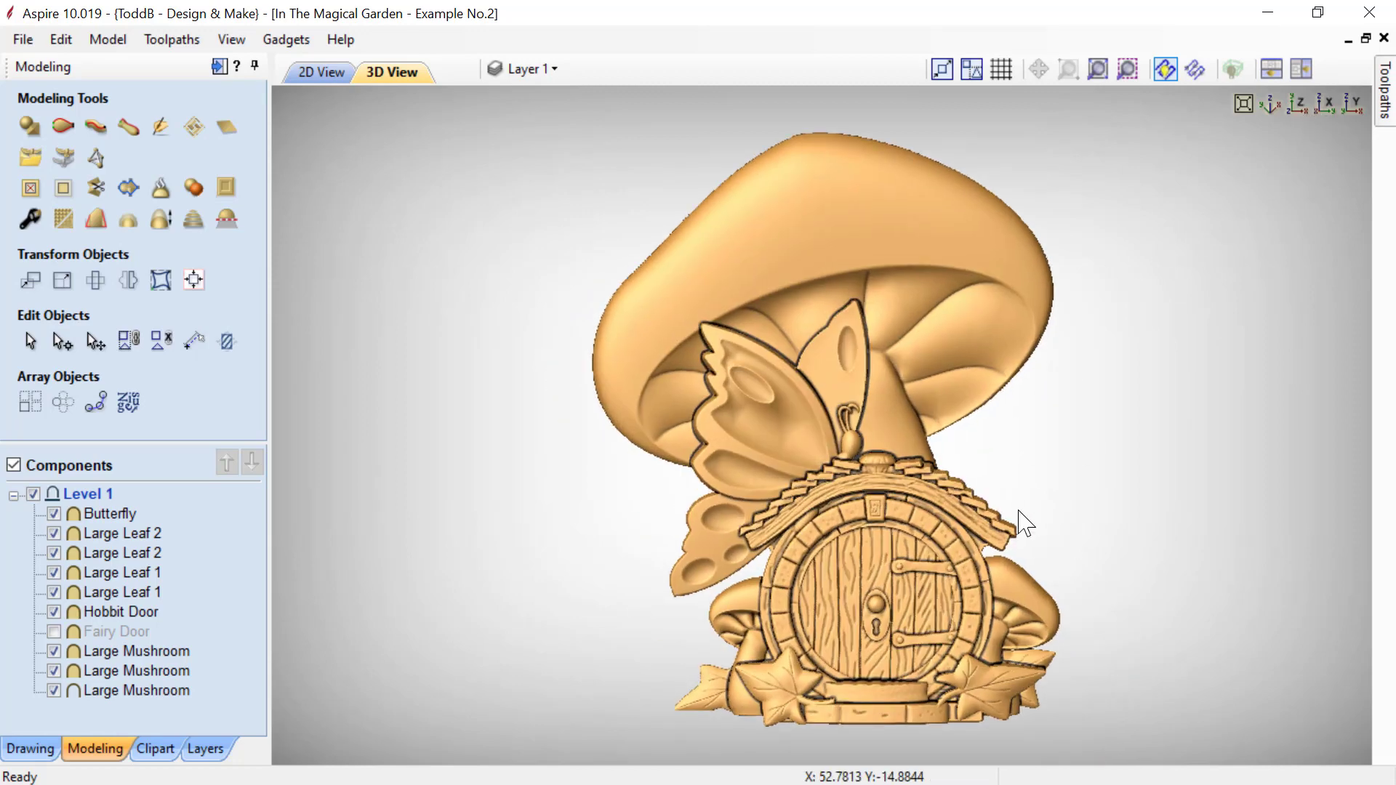
- Open the component properties of the Large Leaf 1 at the door's lower left corner and keep them clear of the model
{"action": "left_click", "coordinate": [787, 697]}
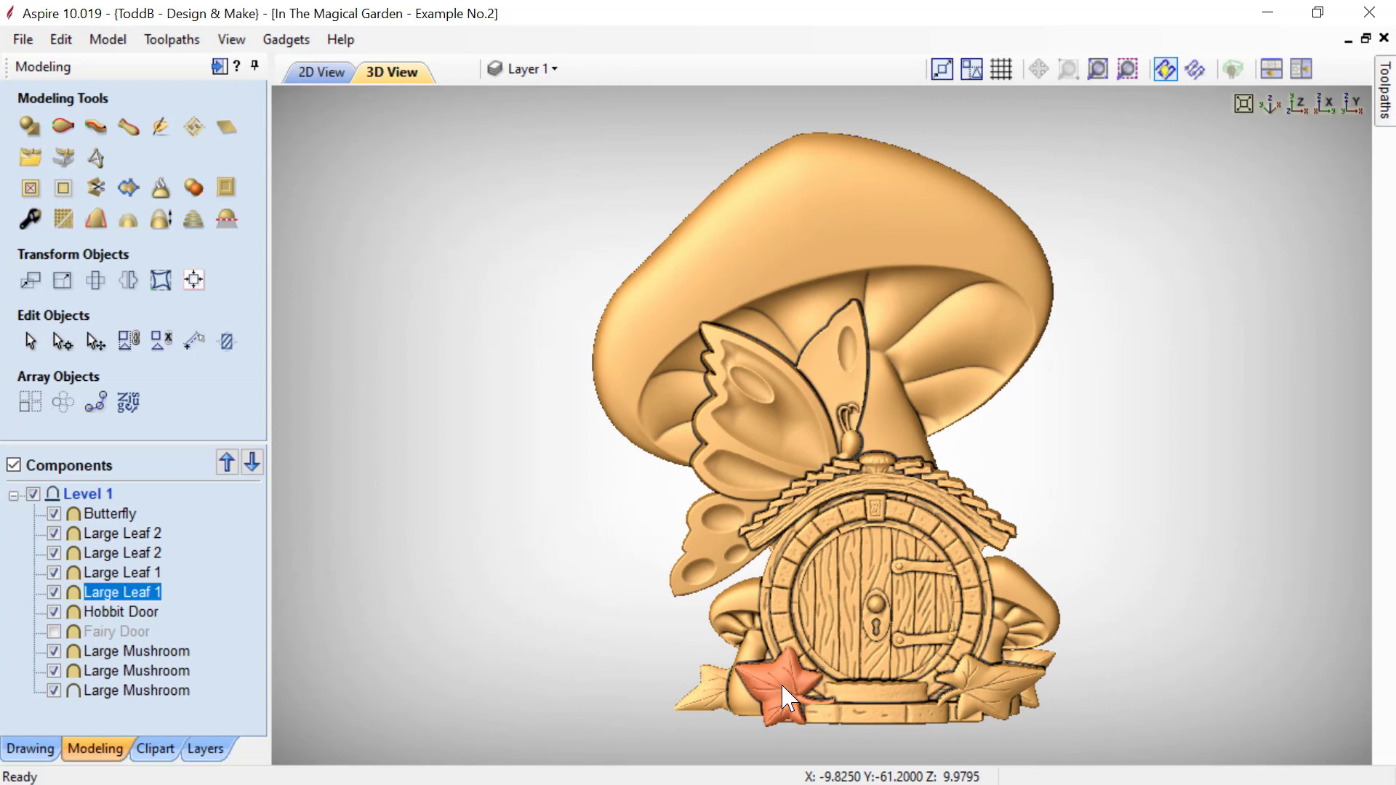
{"action": "left_click", "coordinate": [783, 686]}
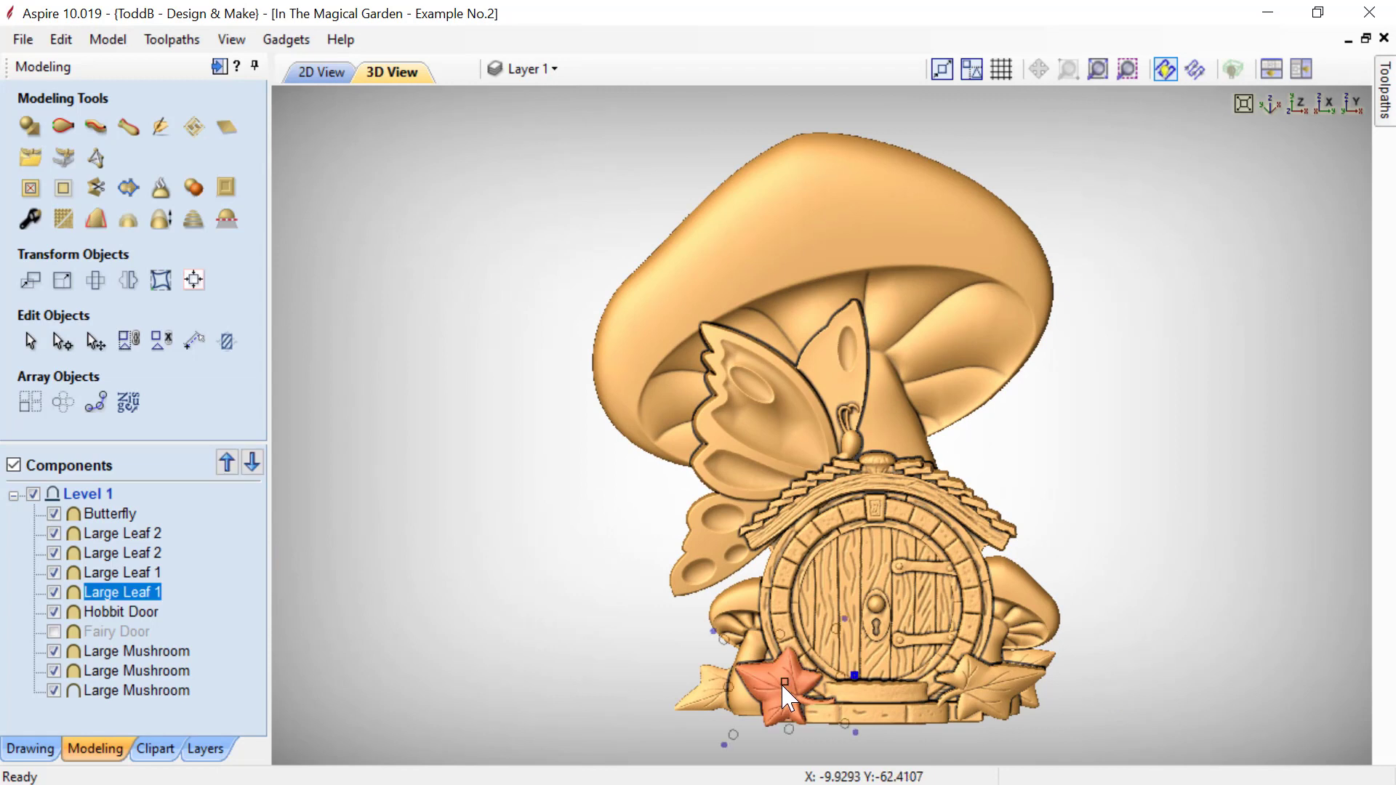
{"action": "double_click", "coordinate": [854, 680]}
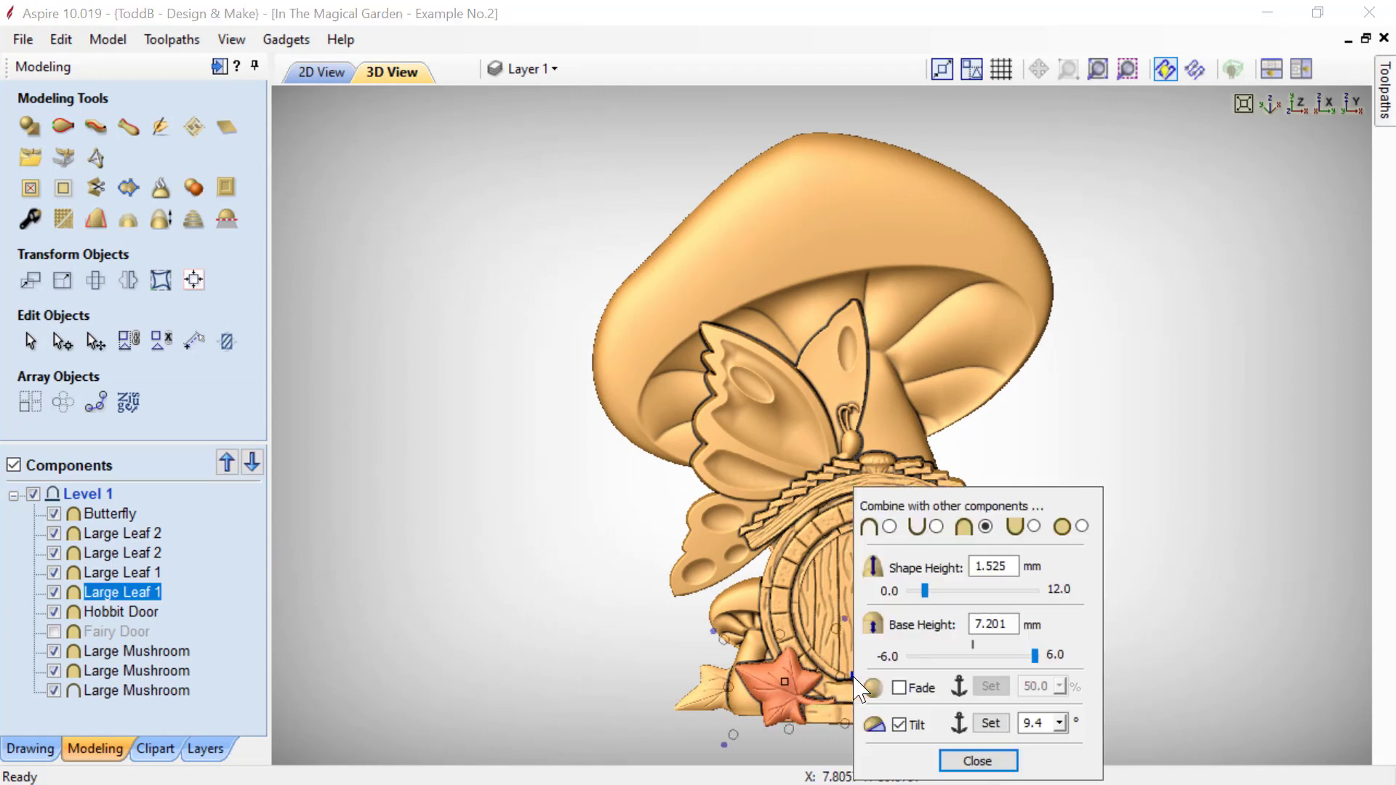
{"action": "left_click_drag", "start_coordinate": [943, 502], "coordinate": [1145, 251]}
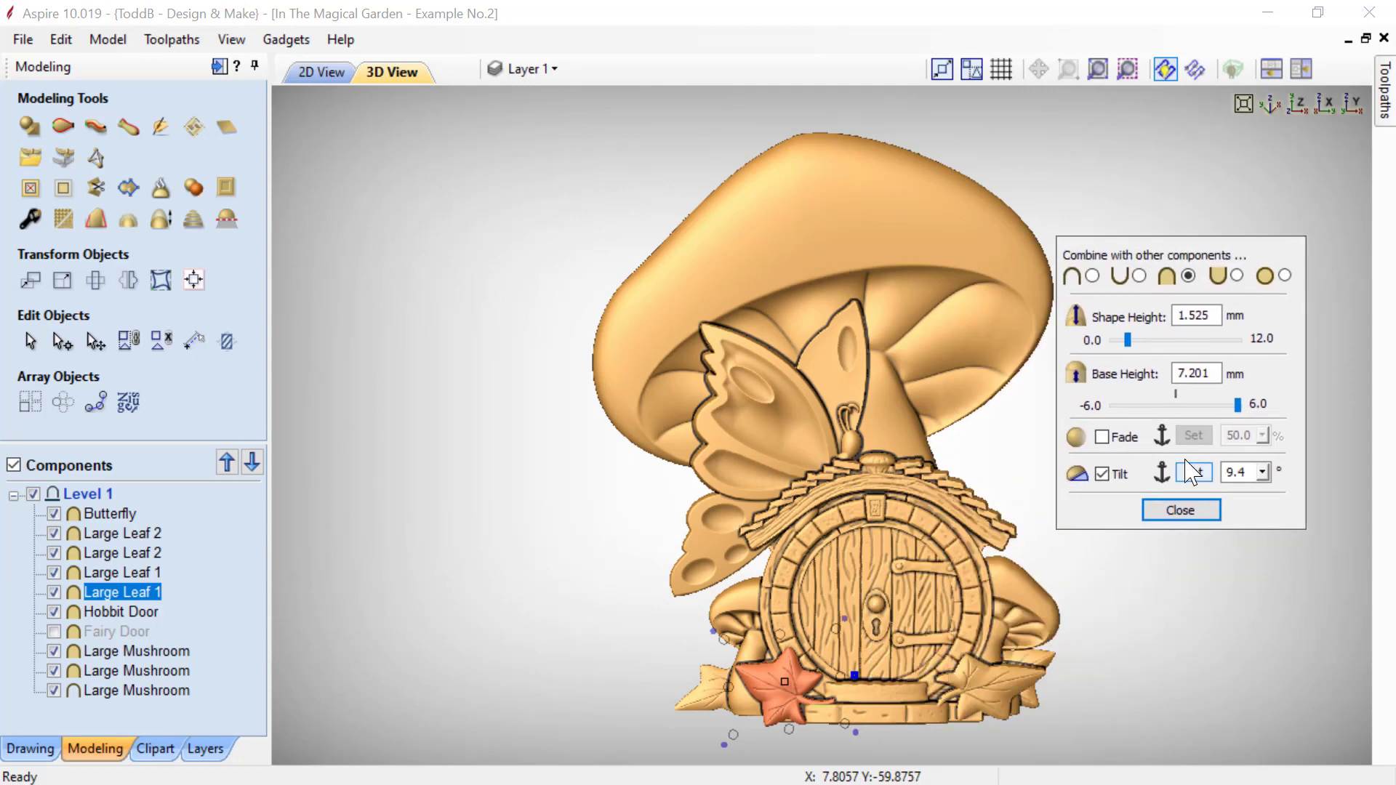
{"action": "left_click_drag", "start_coordinate": [916, 756], "coordinate": [961, 527]}
- Turn the leaf's Tilt off and on again to compare how it overlaps the door's base, and deselect the leaf
{"action": "left_click", "coordinate": [1102, 474]}
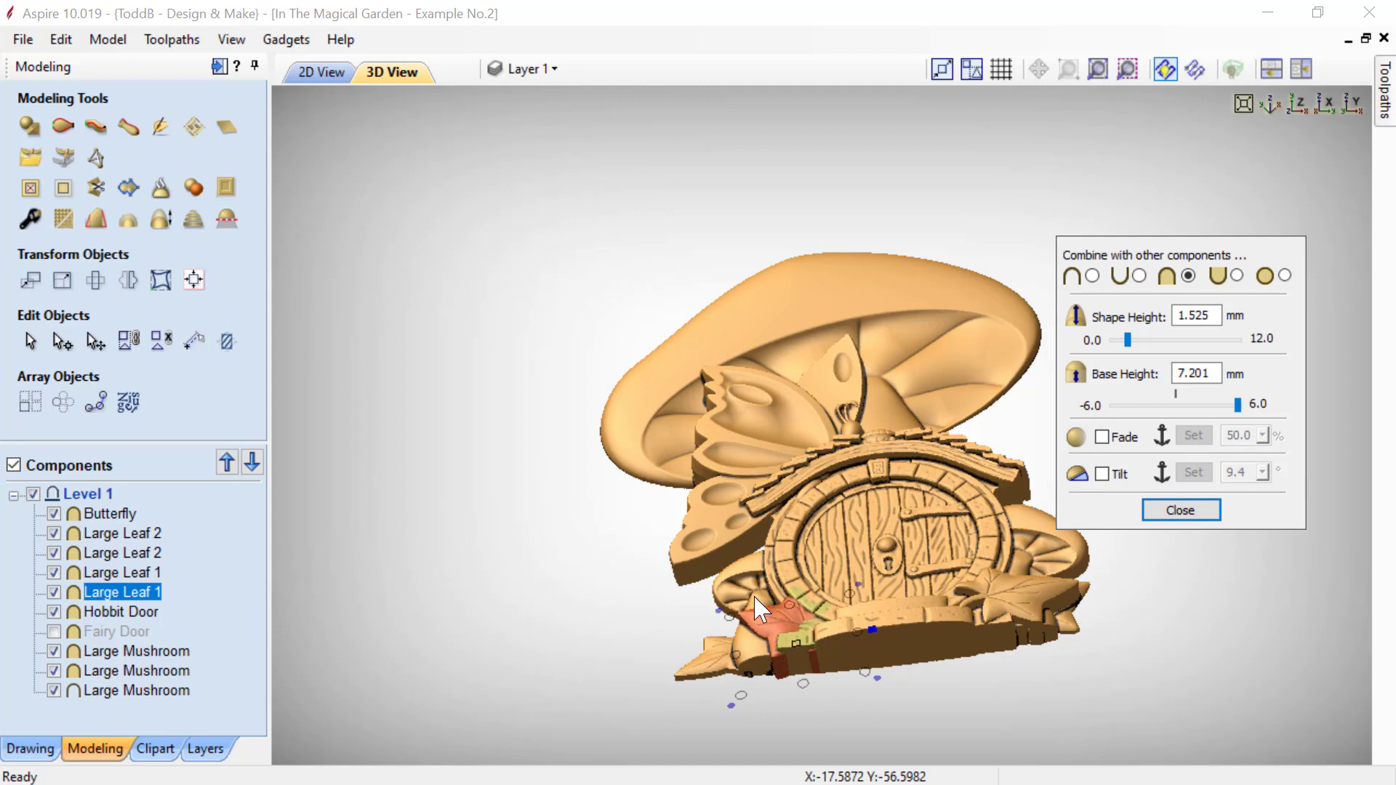
{"action": "left_click", "coordinate": [1103, 474]}
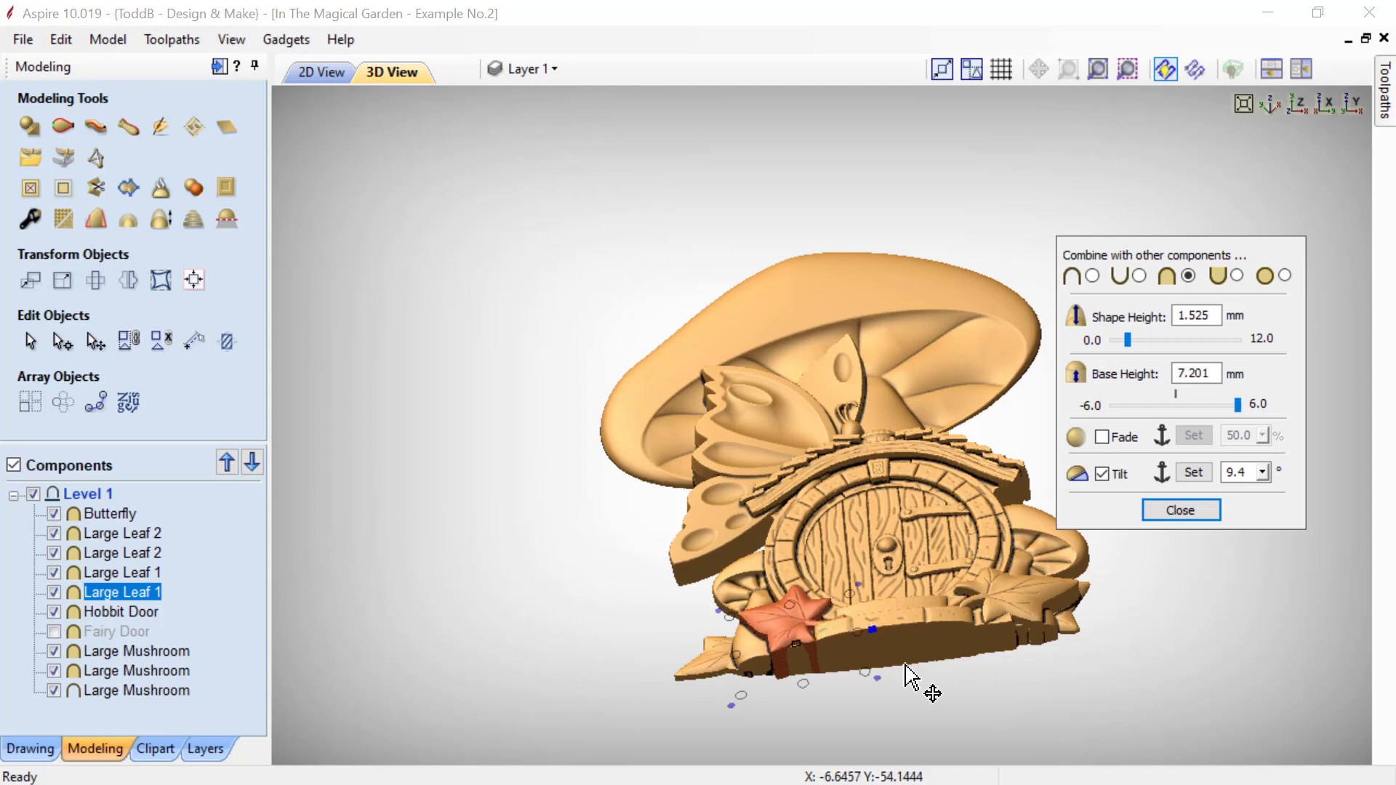
{"action": "left_click_drag", "start_coordinate": [909, 673], "coordinate": [1007, 658]}
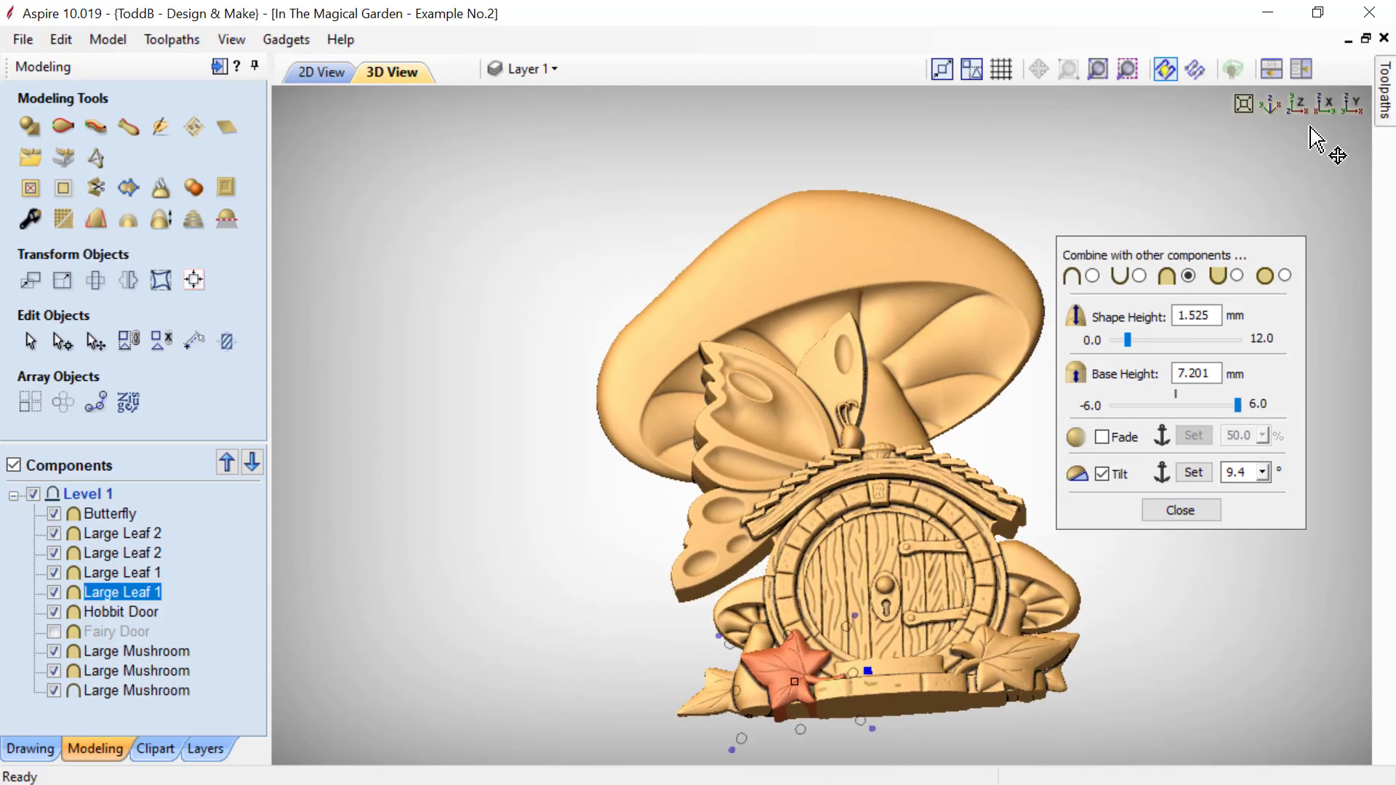
{"action": "left_click", "coordinate": [1296, 104]}
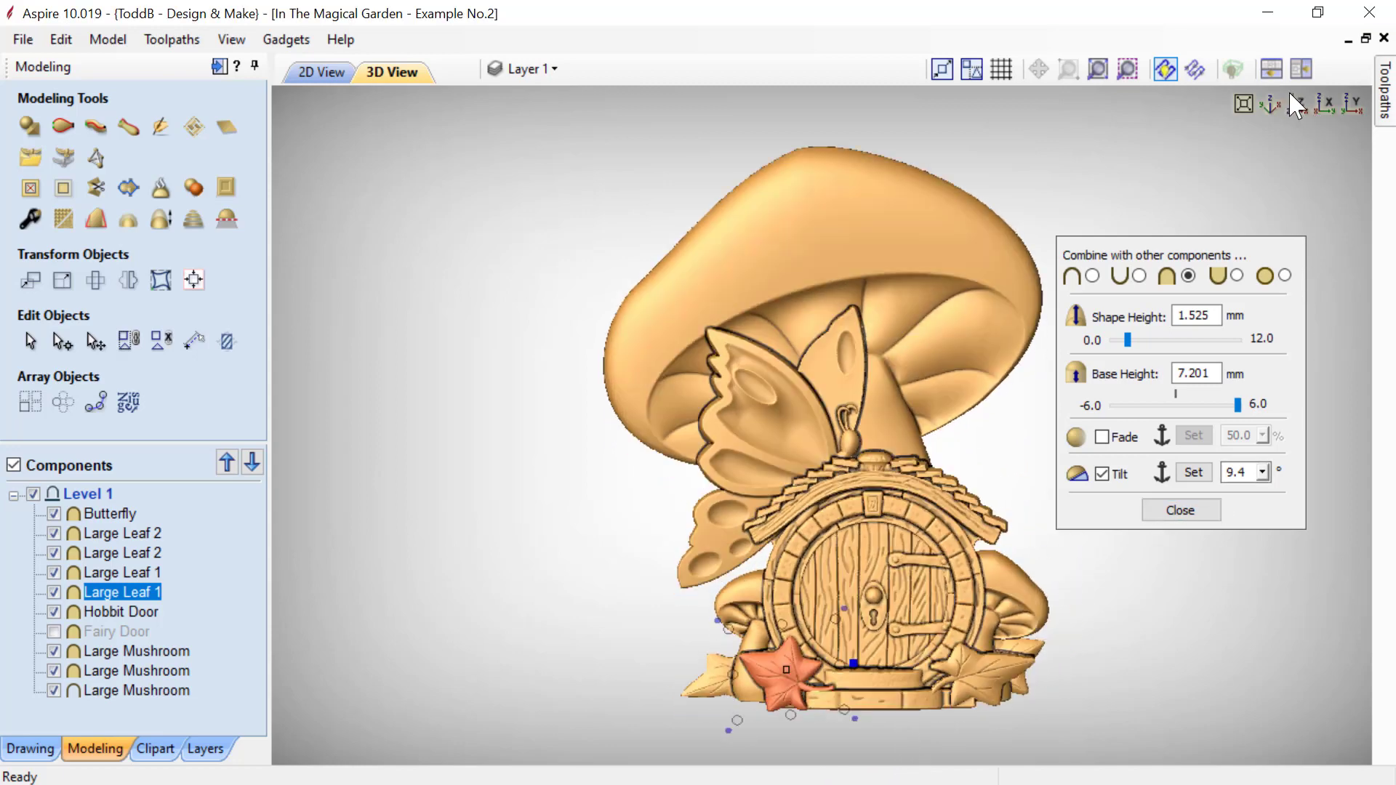
{"action": "left_click", "coordinate": [1092, 675]}
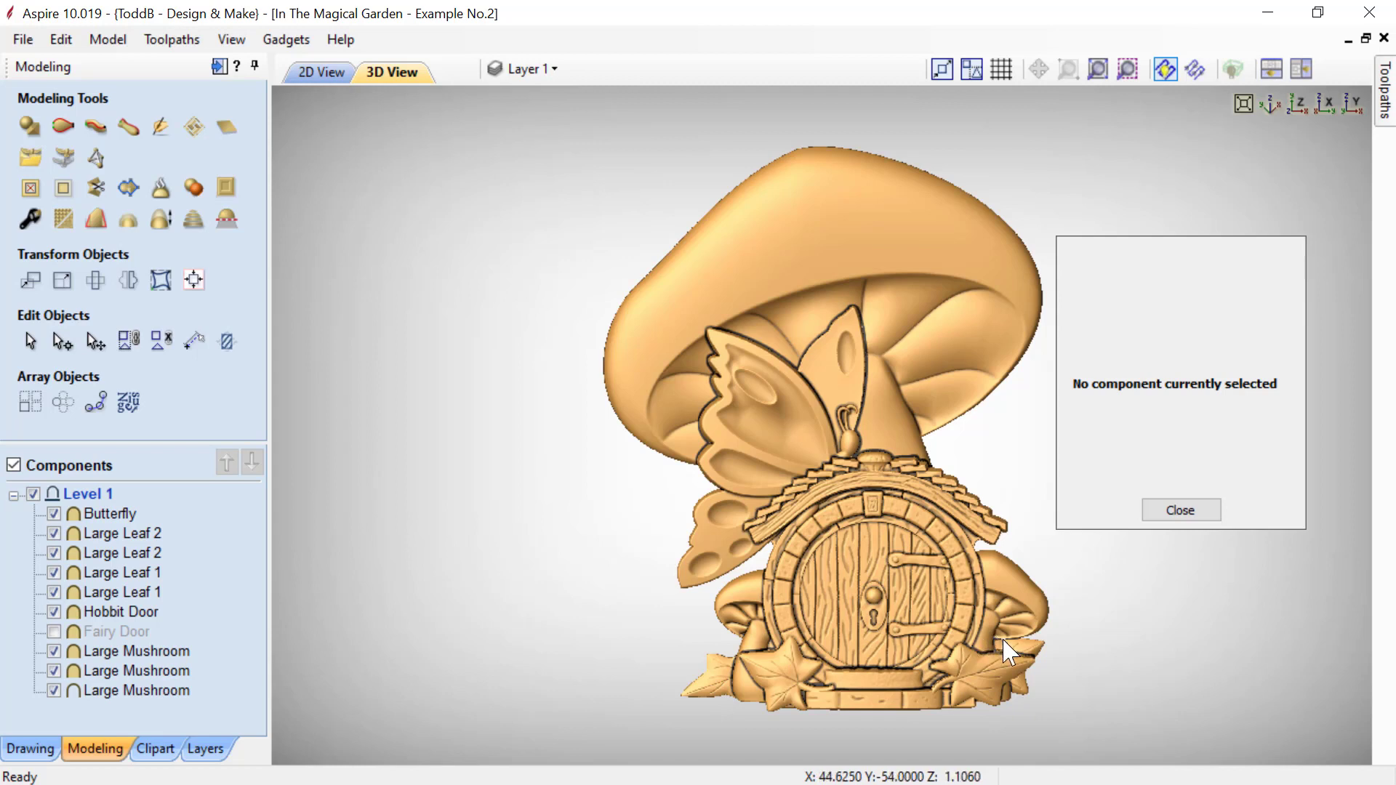
{"action": "left_click", "coordinate": [1018, 654]}
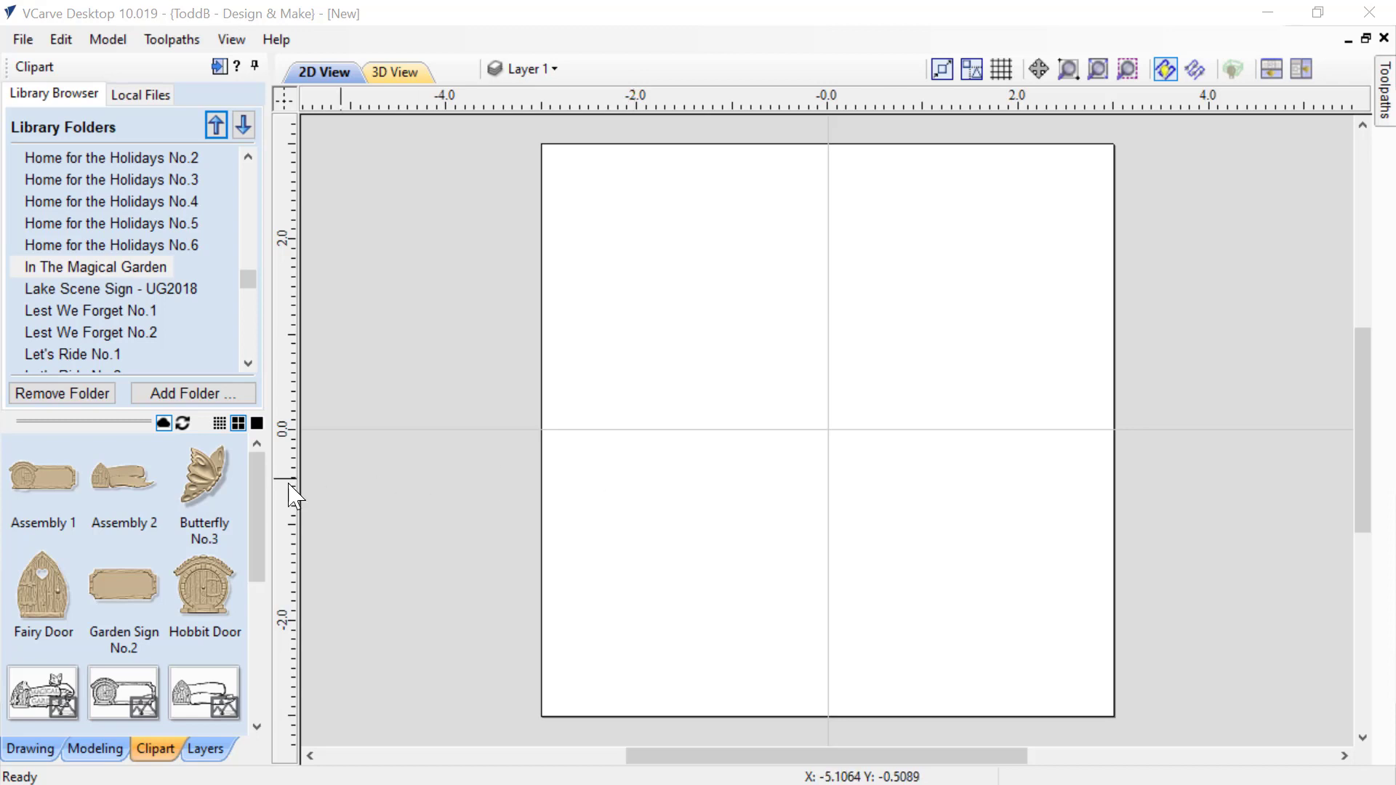
- Switch to VCarve Desktop, place the Magical Garden fairy door coloring page from the clipart library, and trace it as grouped Black / White vectors
{"action": "double_click", "coordinate": [58, 695]}
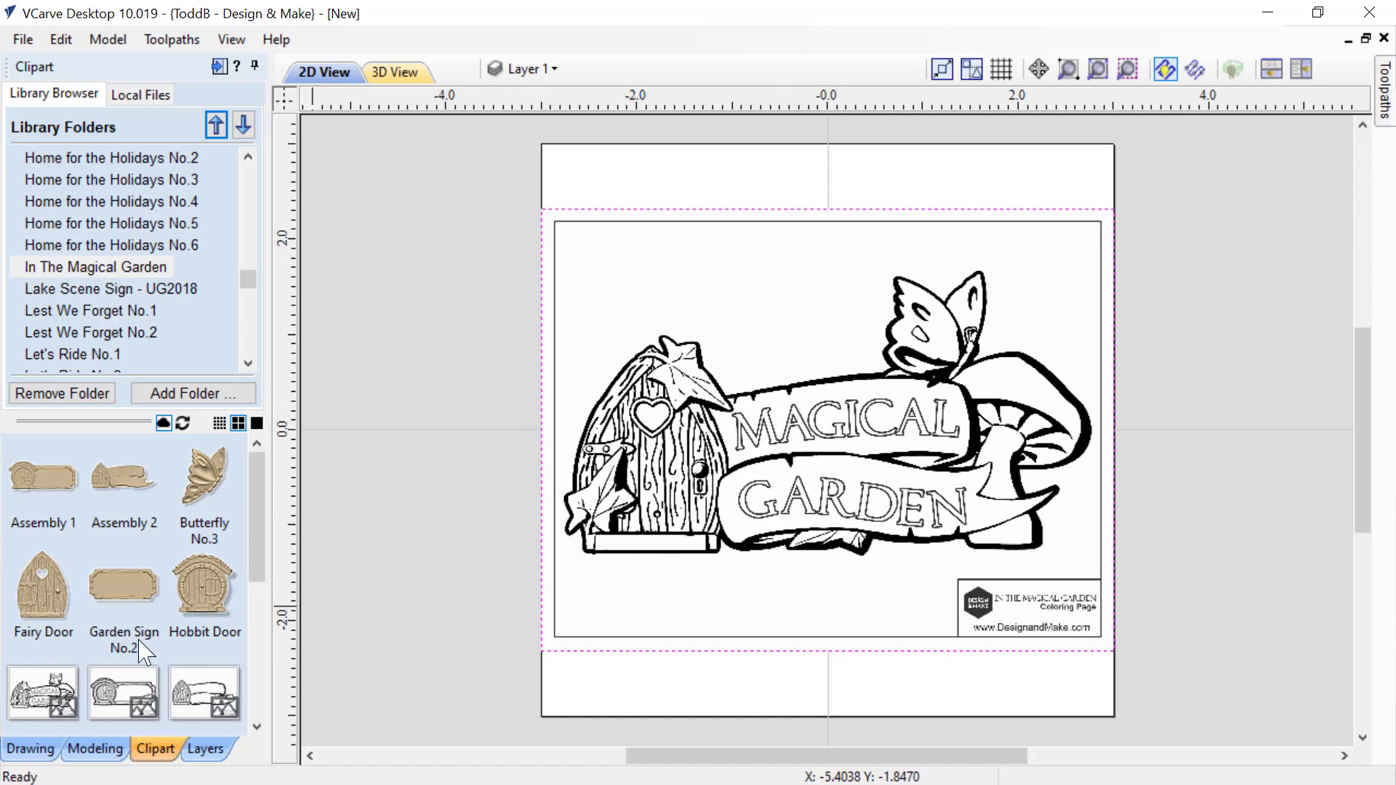
{"action": "left_click", "coordinate": [45, 748]}
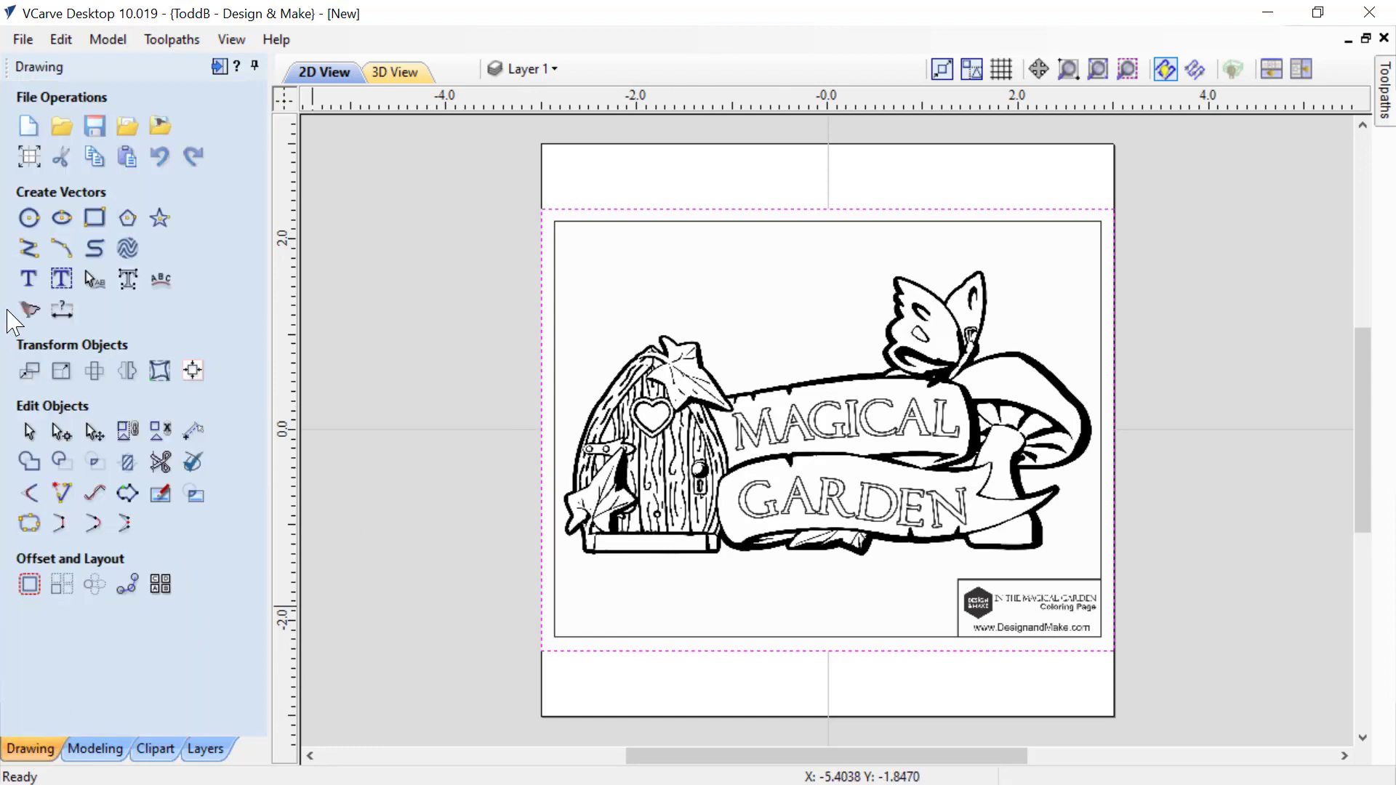
{"action": "left_click", "coordinate": [30, 311]}
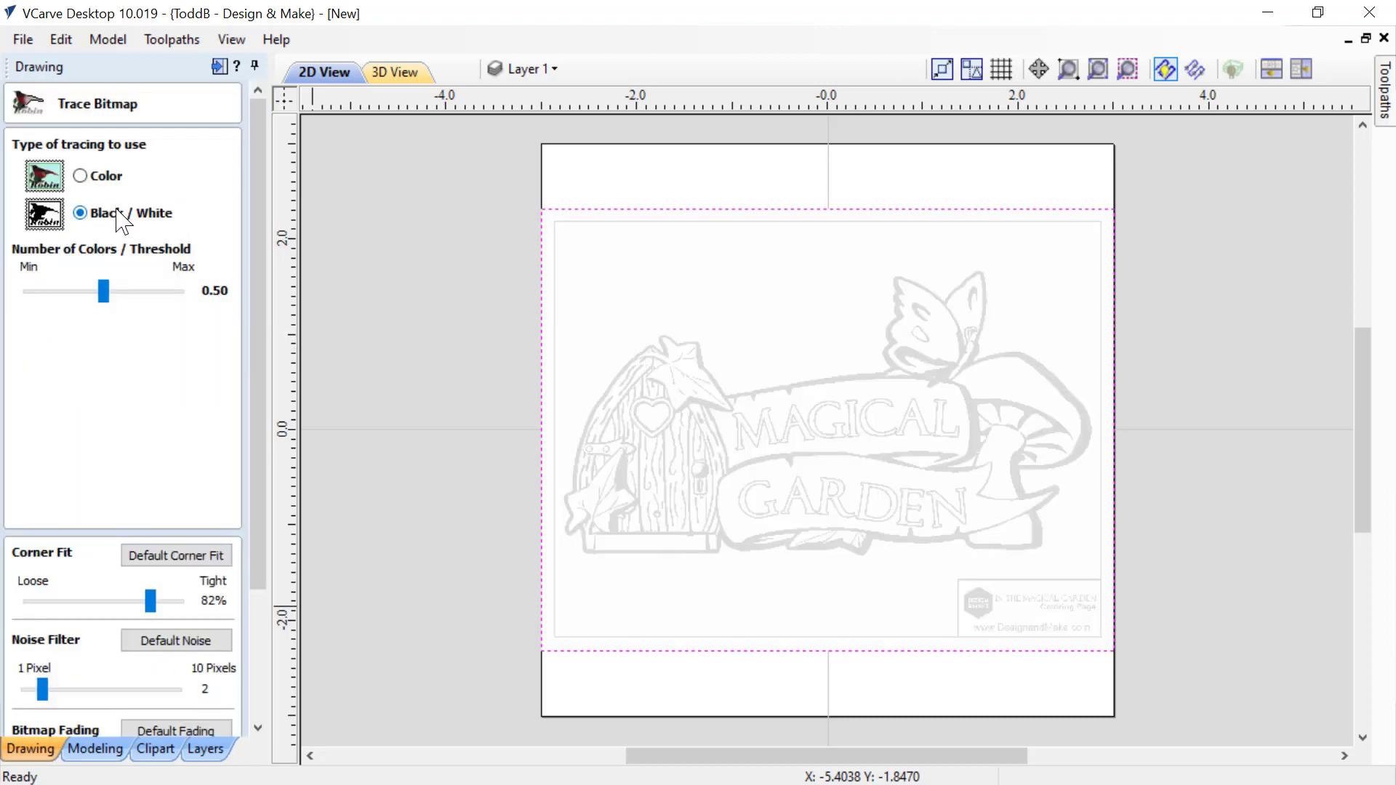
{"action": "left_click_drag", "start_coordinate": [262, 480], "coordinate": [284, 642]}
{"action": "left_click", "coordinate": [171, 694]}
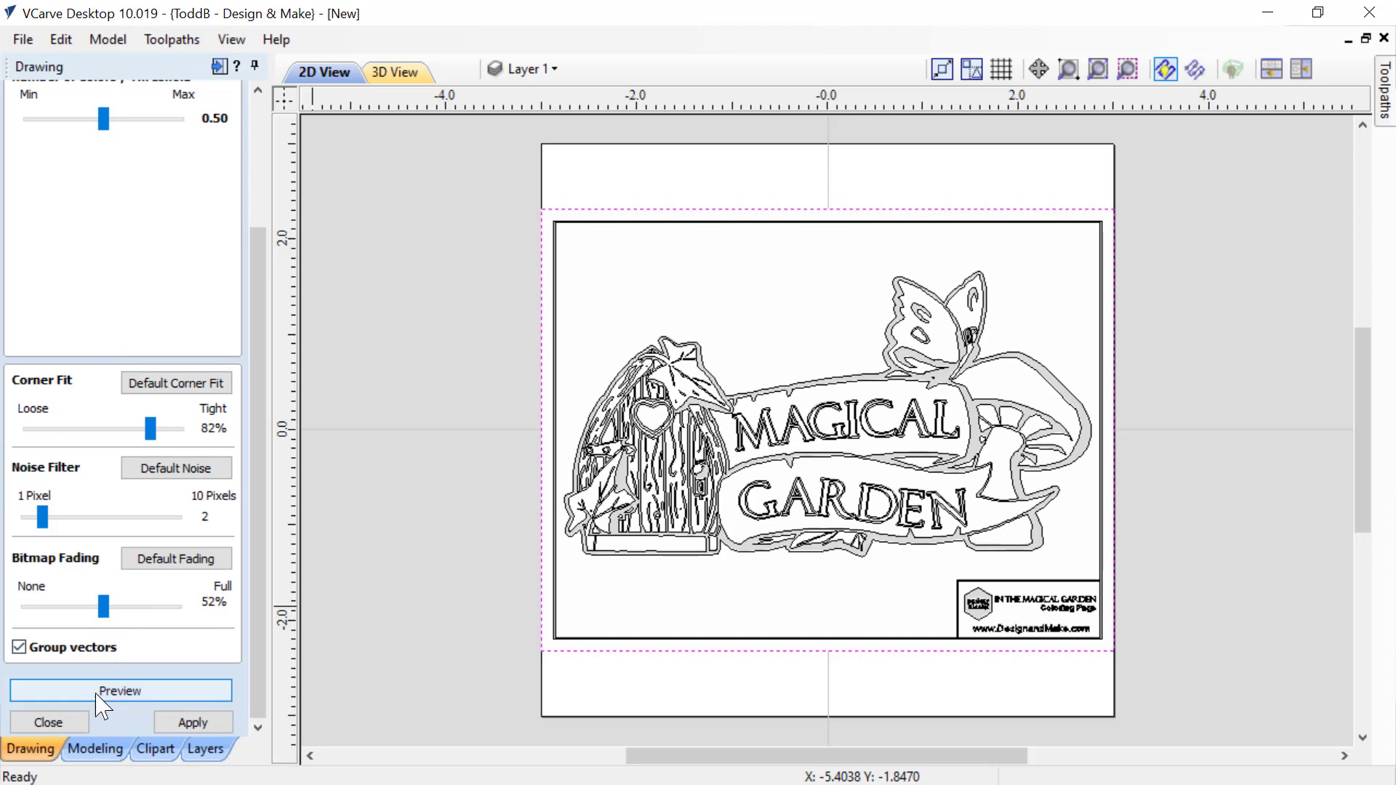
{"action": "left_click", "coordinate": [189, 722]}
{"action": "left_click", "coordinate": [69, 724]}
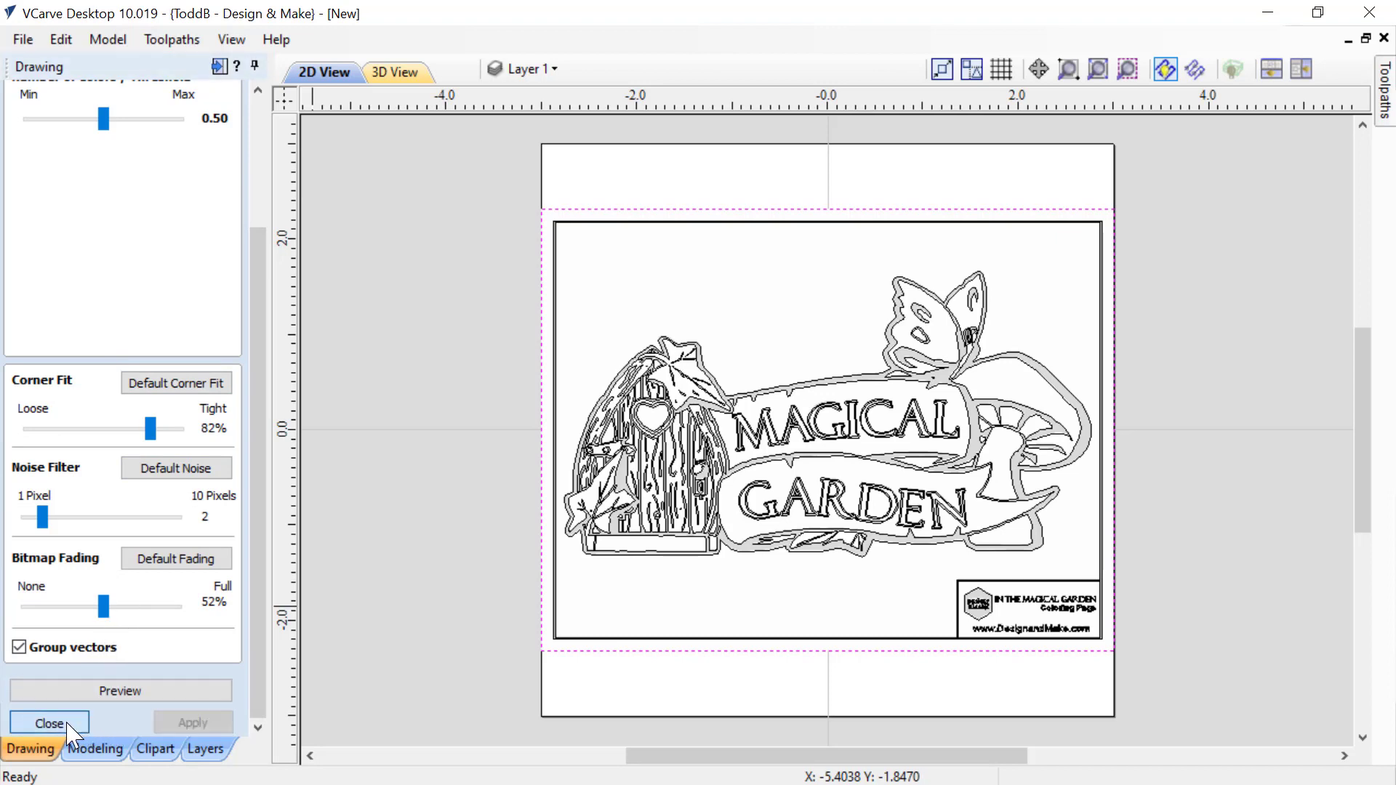
- Delete the coloring page bitmap and ungroup the traced vectors
{"action": "left_click", "coordinate": [593, 281]}
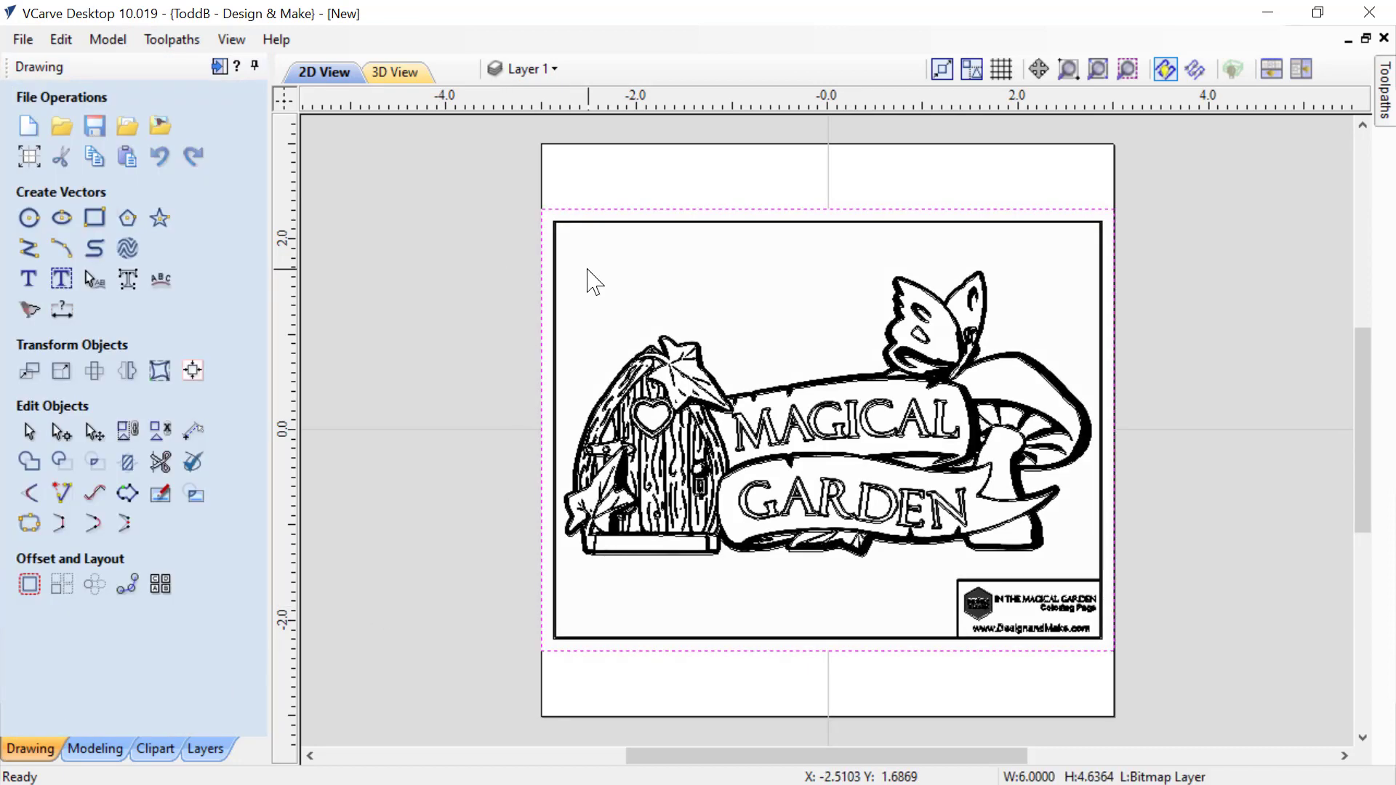
{"action": "left_click", "coordinate": [638, 363]}
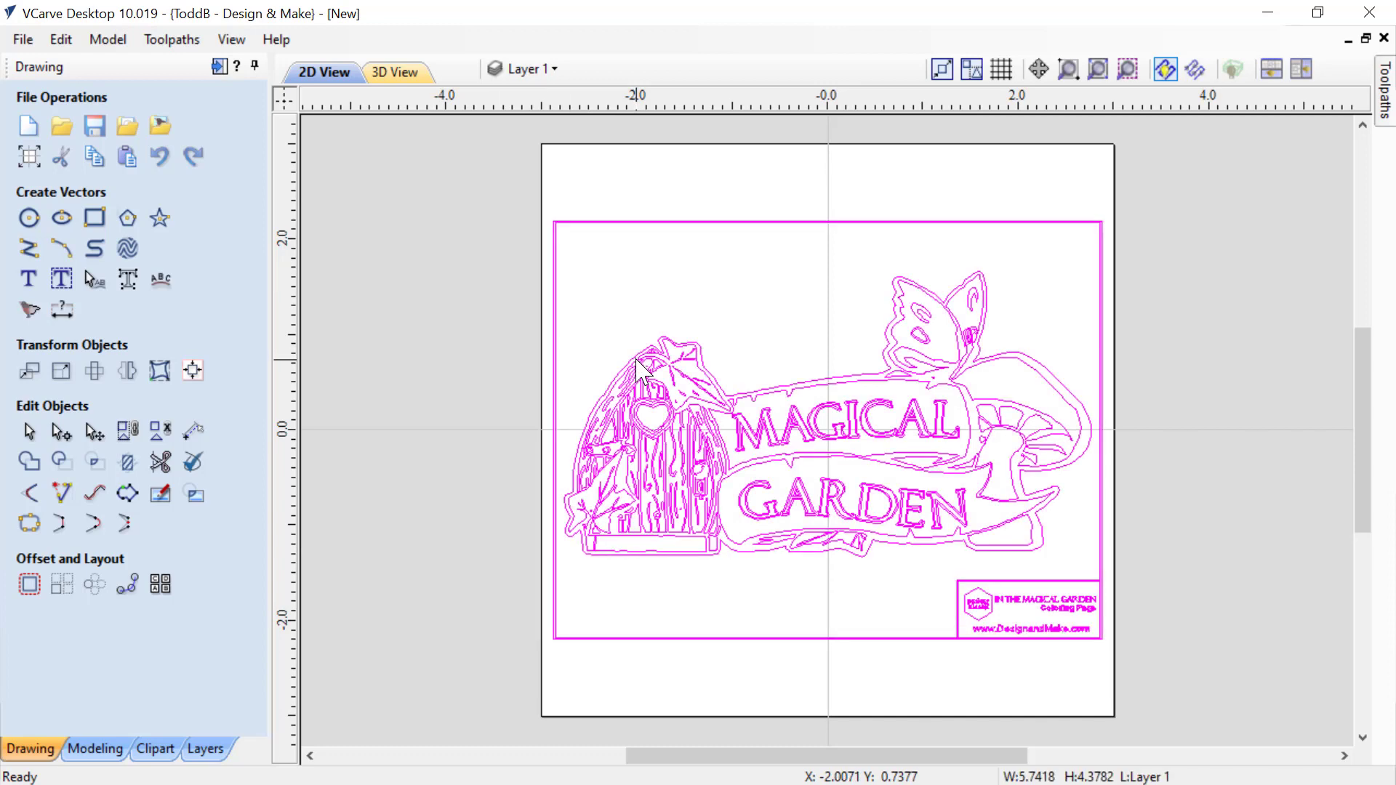
{"action": "right_click", "coordinate": [638, 364]}
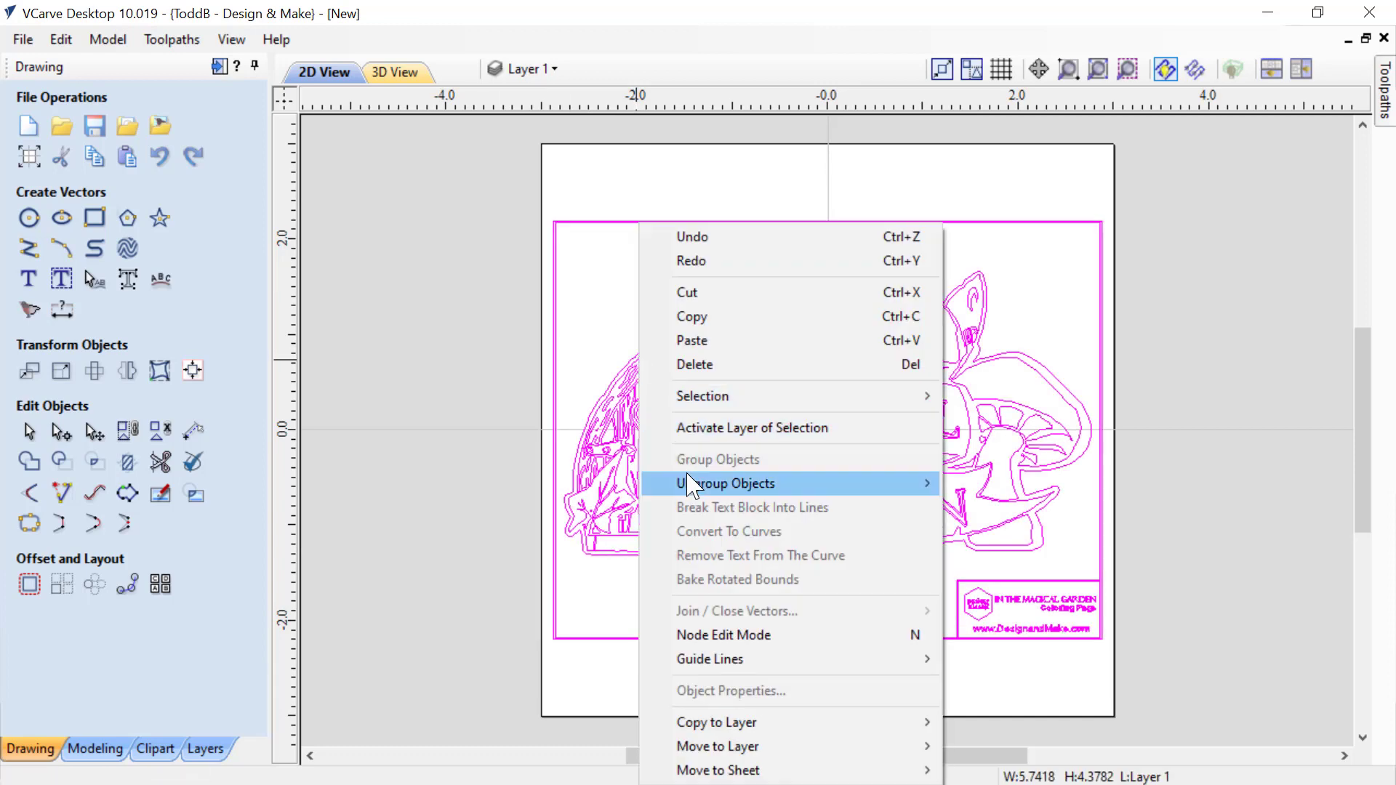
{"action": "mouse_move", "coordinate": [796, 486]}
{"action": "left_click", "coordinate": [967, 484]}
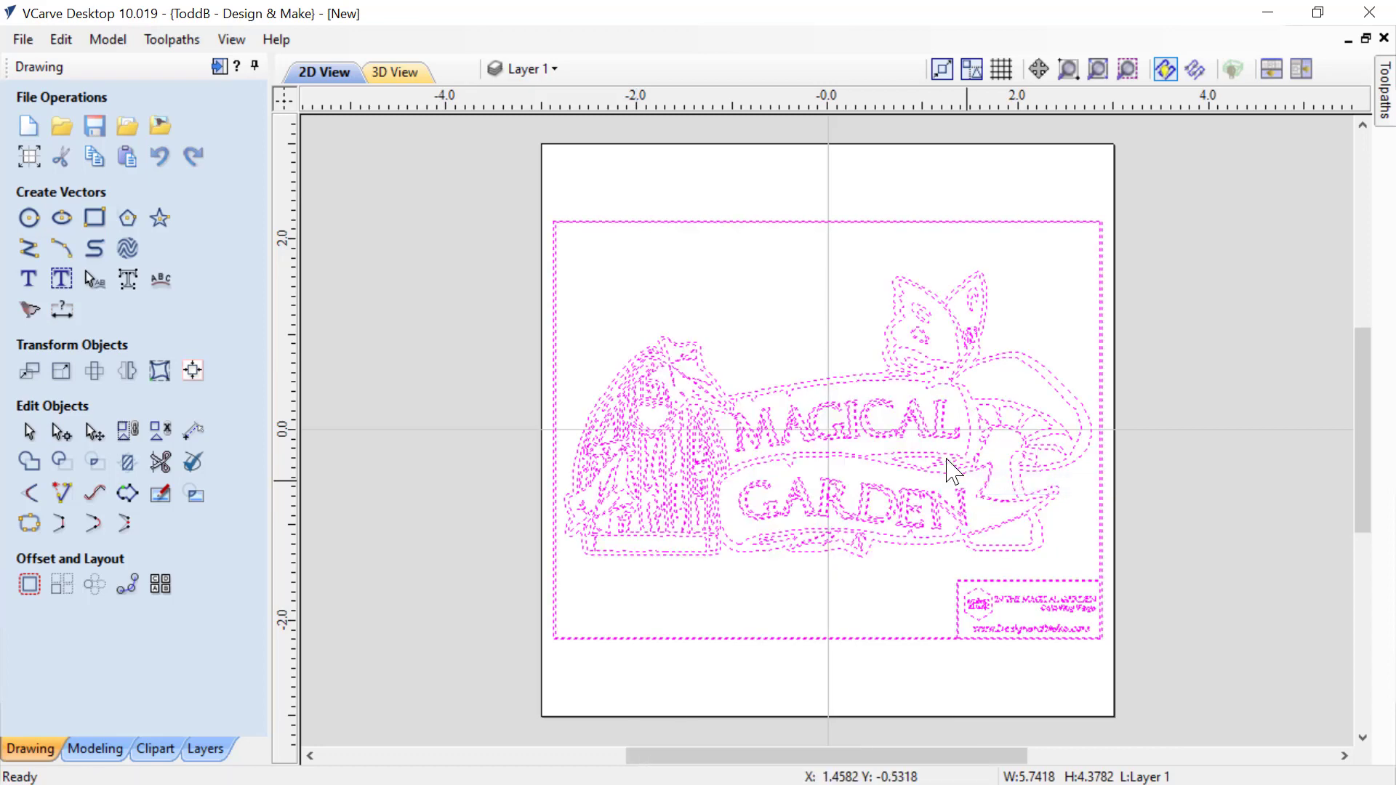
- Delete both rectangular border outlines around the traced design and the boxed logo and website block in its lower right corner
{"action": "left_click", "coordinate": [722, 313]}
{"action": "left_click", "coordinate": [717, 222]}
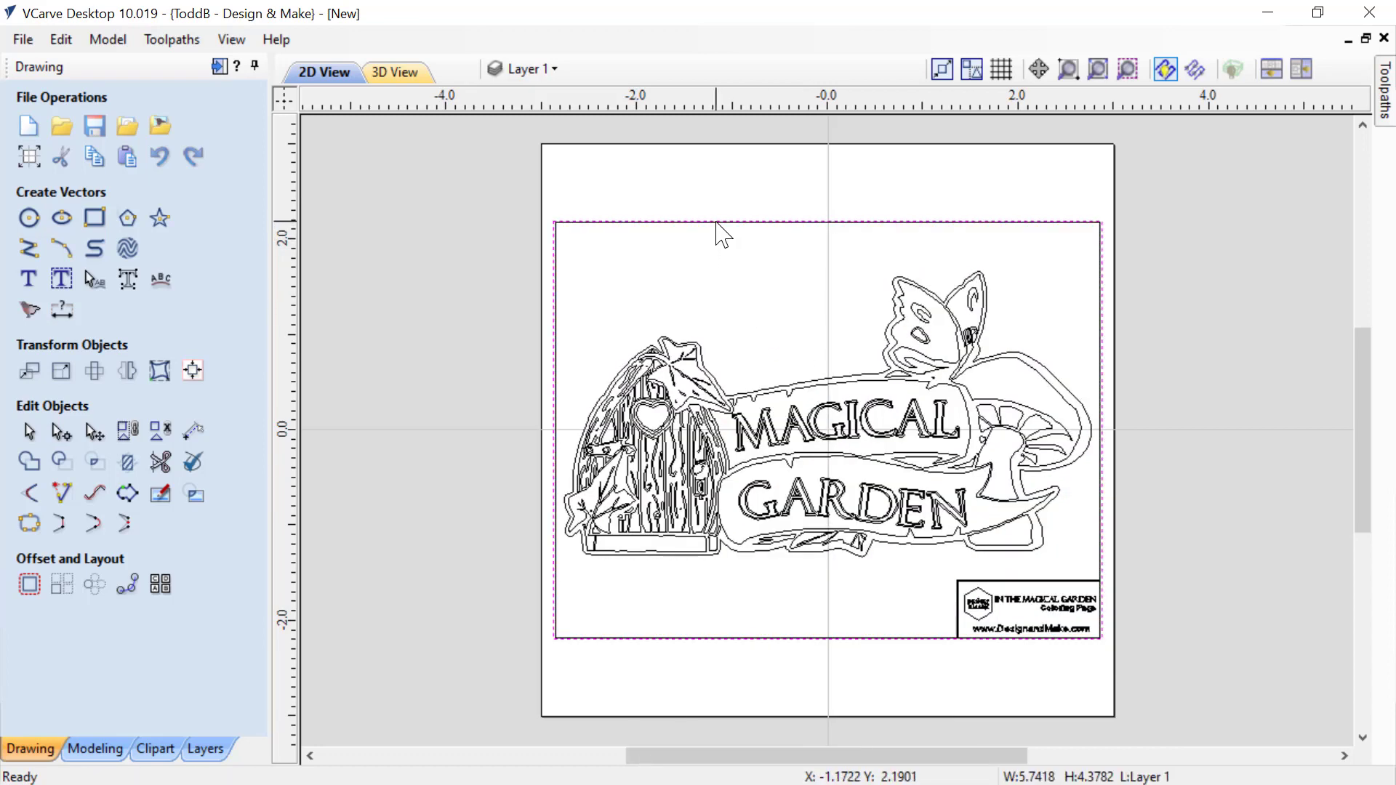
{"action": "key", "text": "Delete"}
{"action": "left_click", "coordinate": [717, 223]}
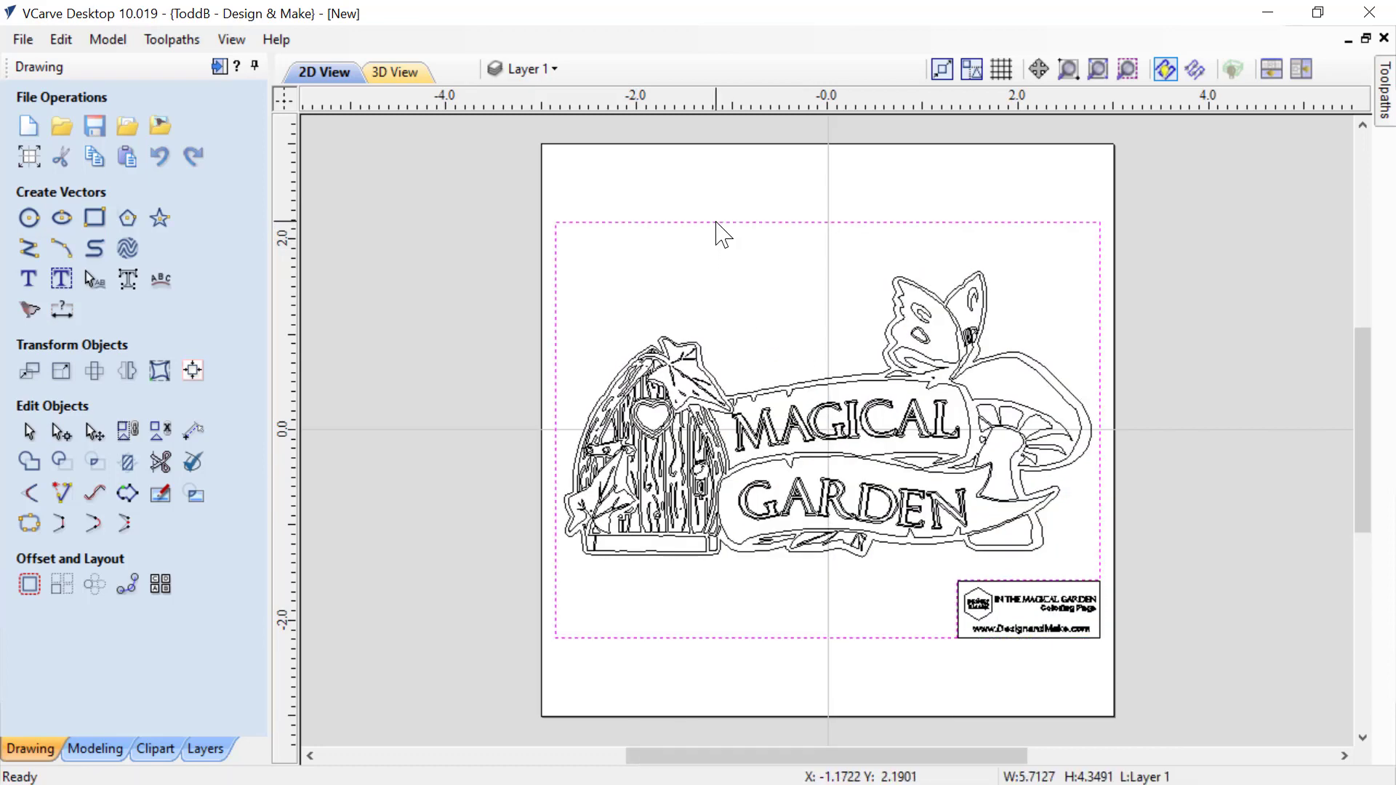
{"action": "key", "text": "Delete"}
{"action": "left_click_drag", "start_coordinate": [940, 574], "coordinate": [1169, 686]}
{"action": "key", "text": "Delete"}
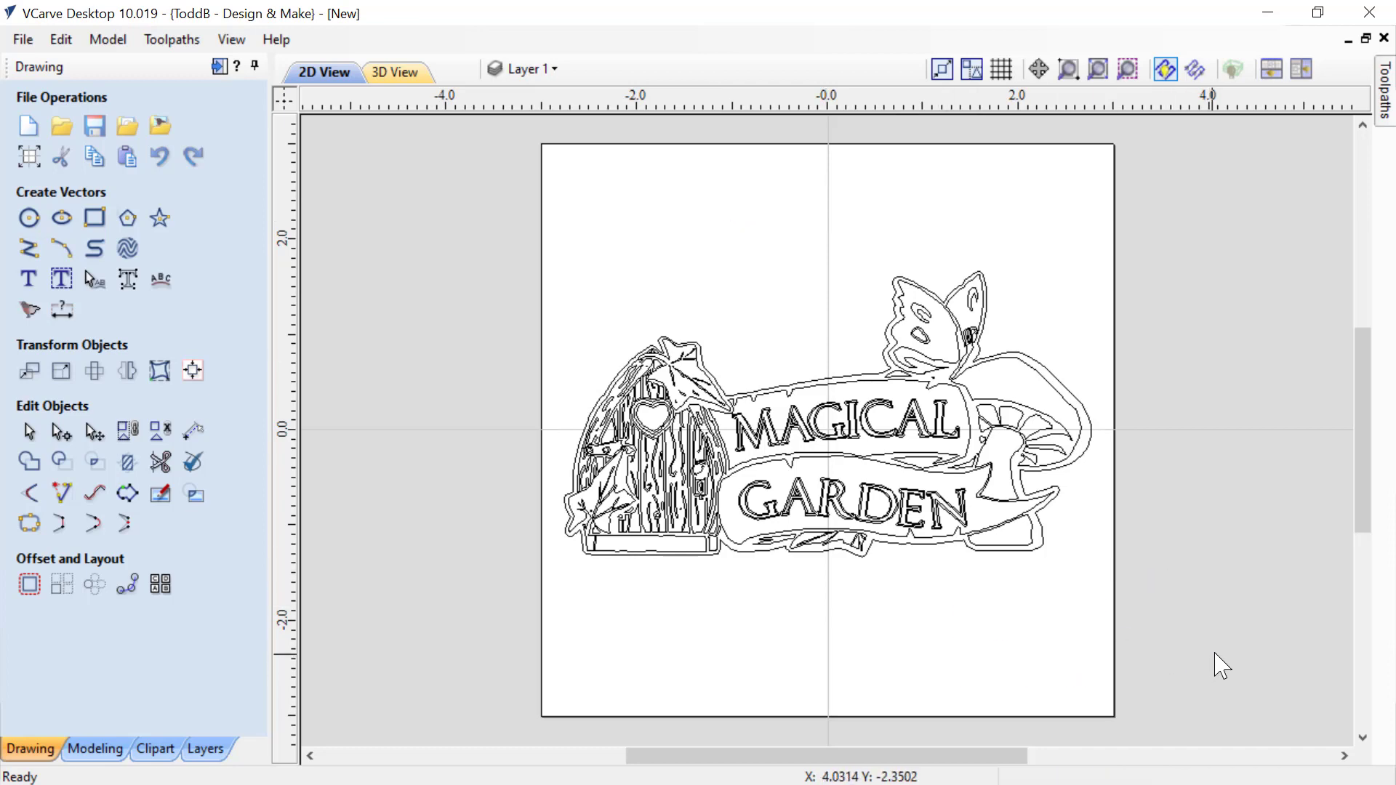
- Calculate a V-Carve toolpath for all remaining vectors with the 60° 1/2" V-Bit and a flat depth of 0.1 inches
{"action": "key", "text": "ctrl+a"}
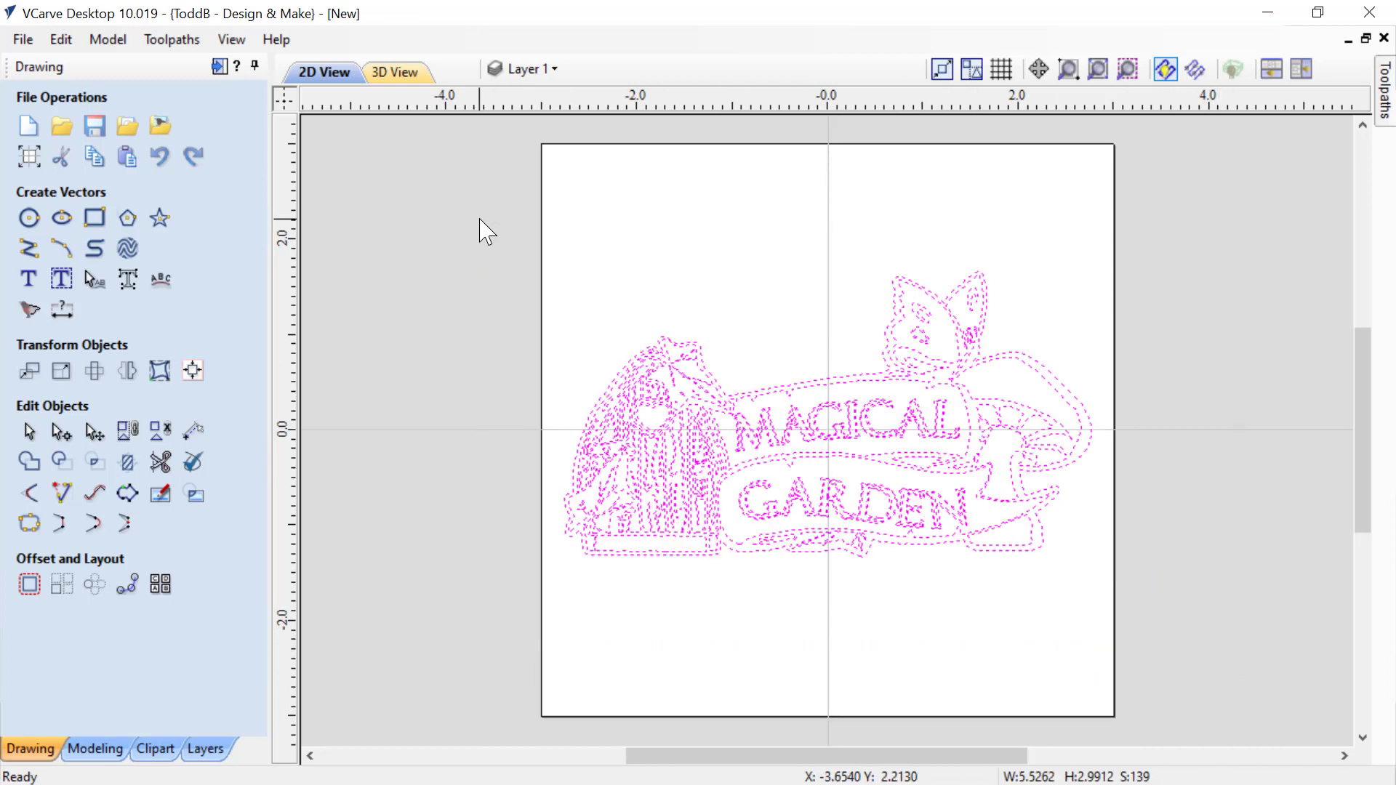
{"action": "mouse_move", "coordinate": [1385, 102]}
{"action": "left_click", "coordinate": [1384, 66]}
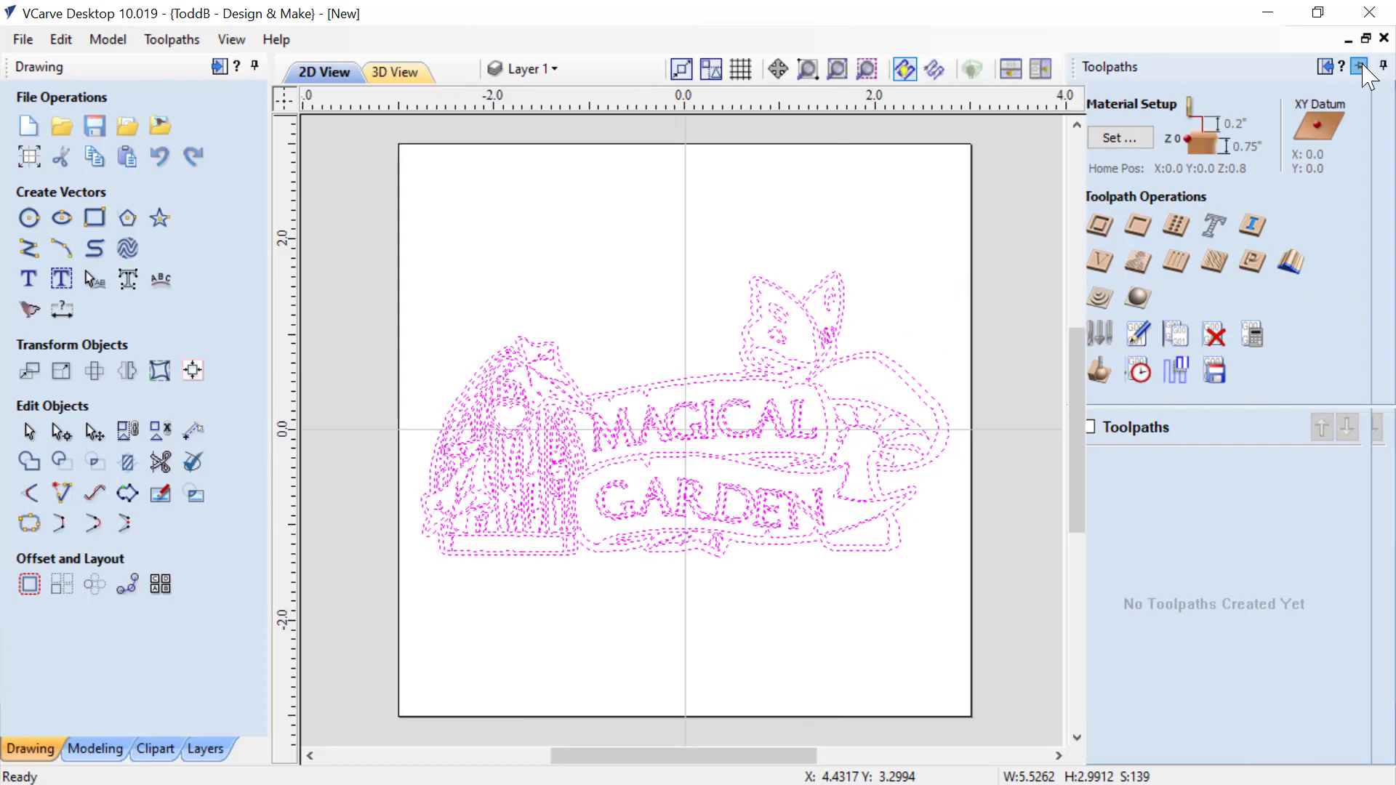
{"action": "left_click", "coordinate": [1129, 264]}
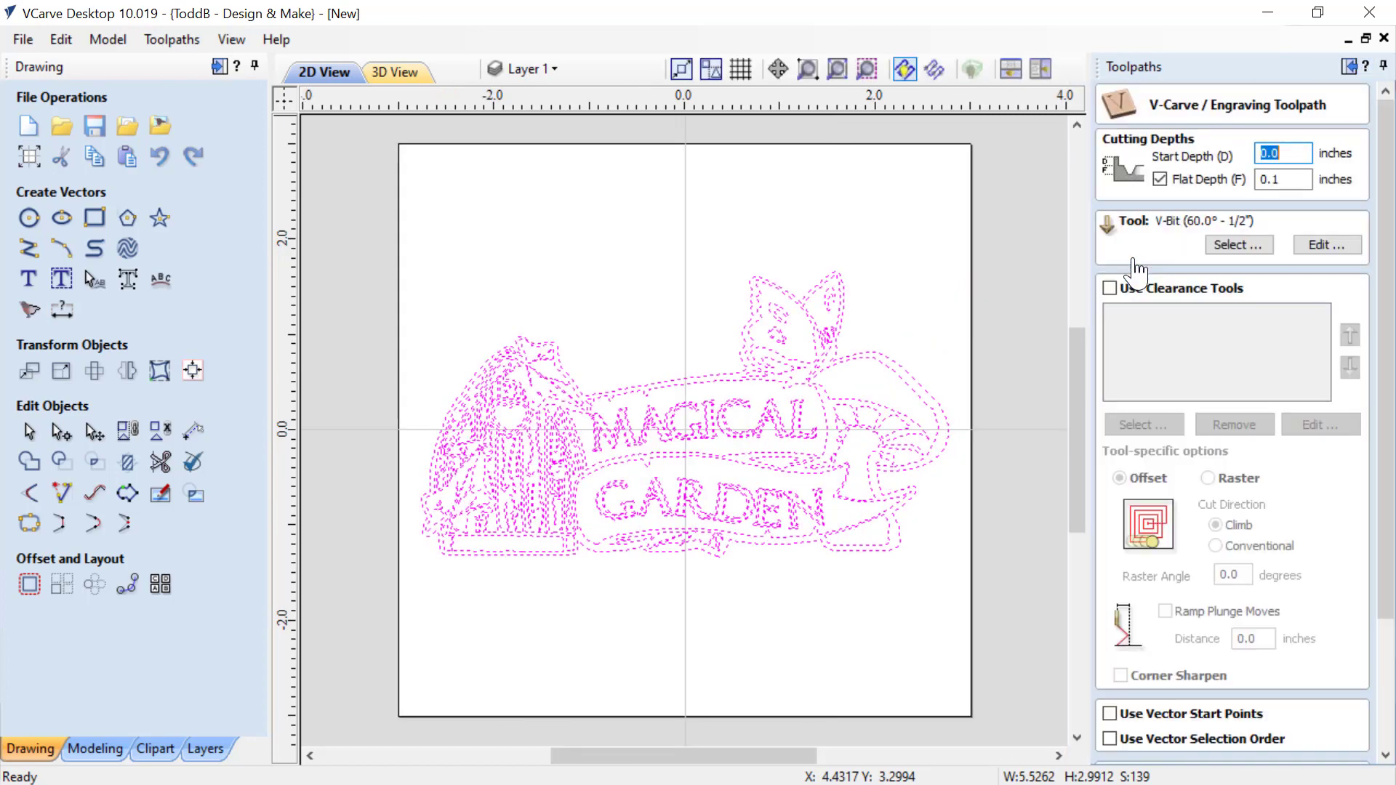
{"action": "scroll", "coordinate": [1220, 354], "scroll_direction": "down", "scroll_amount": 3}
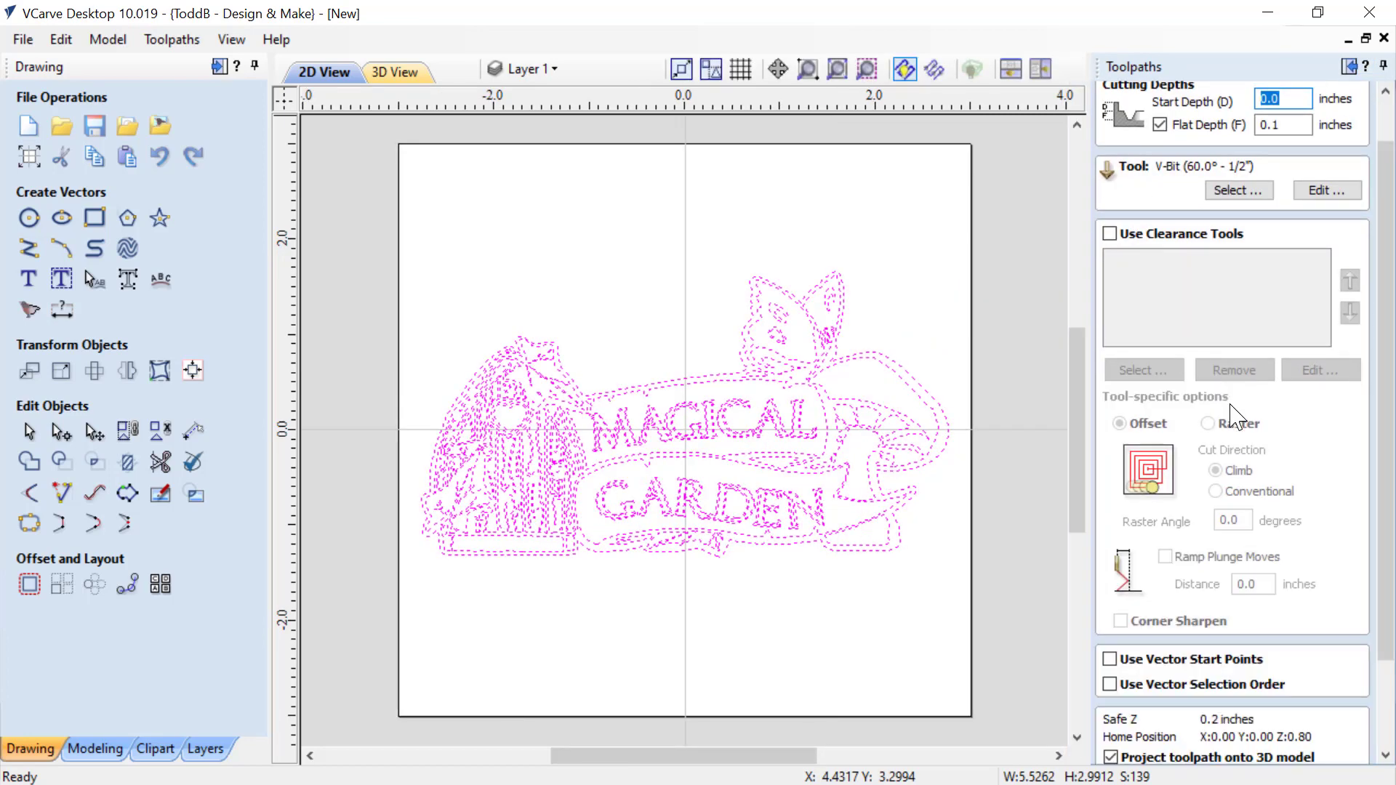
{"action": "scroll", "coordinate": [1228, 606], "scroll_direction": "down", "scroll_amount": 1}
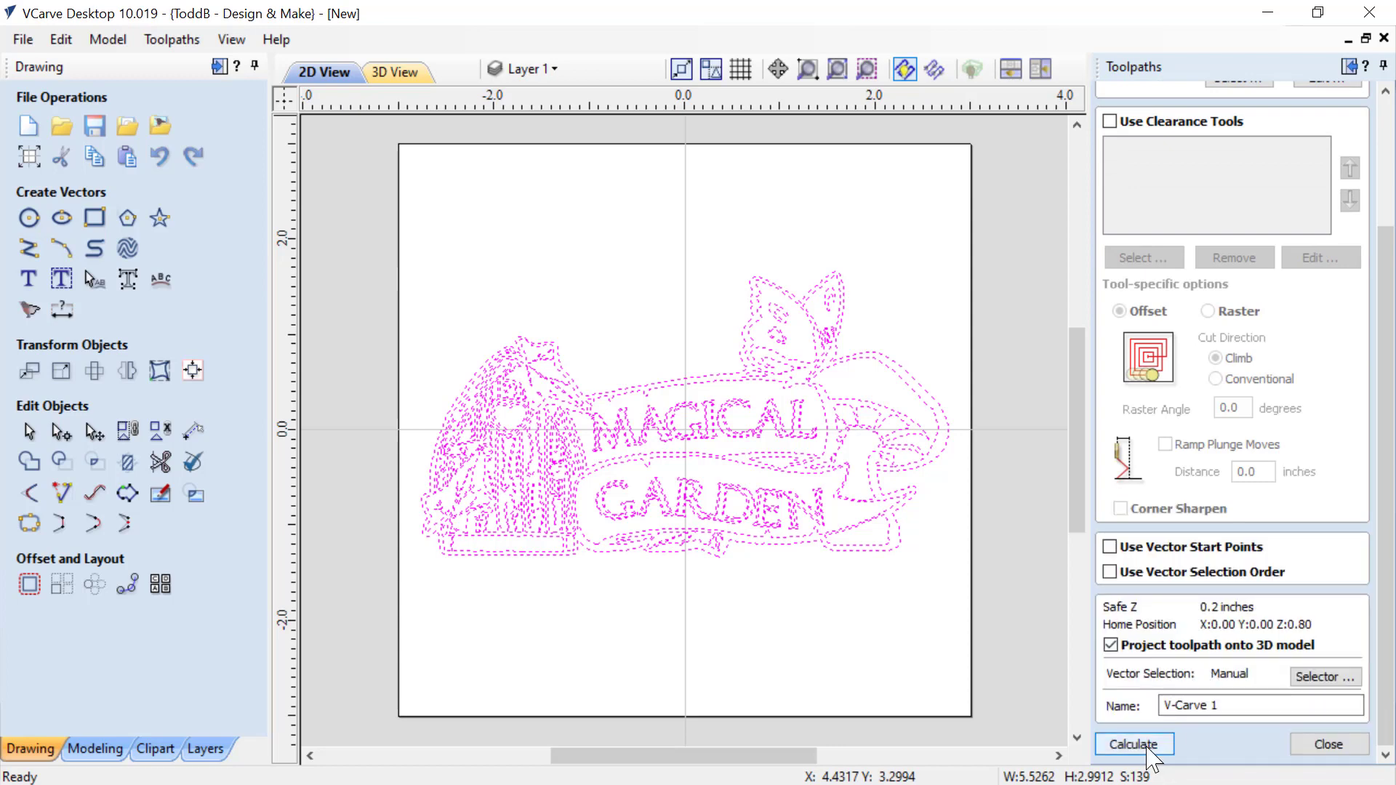
{"action": "left_click", "coordinate": [1133, 744]}
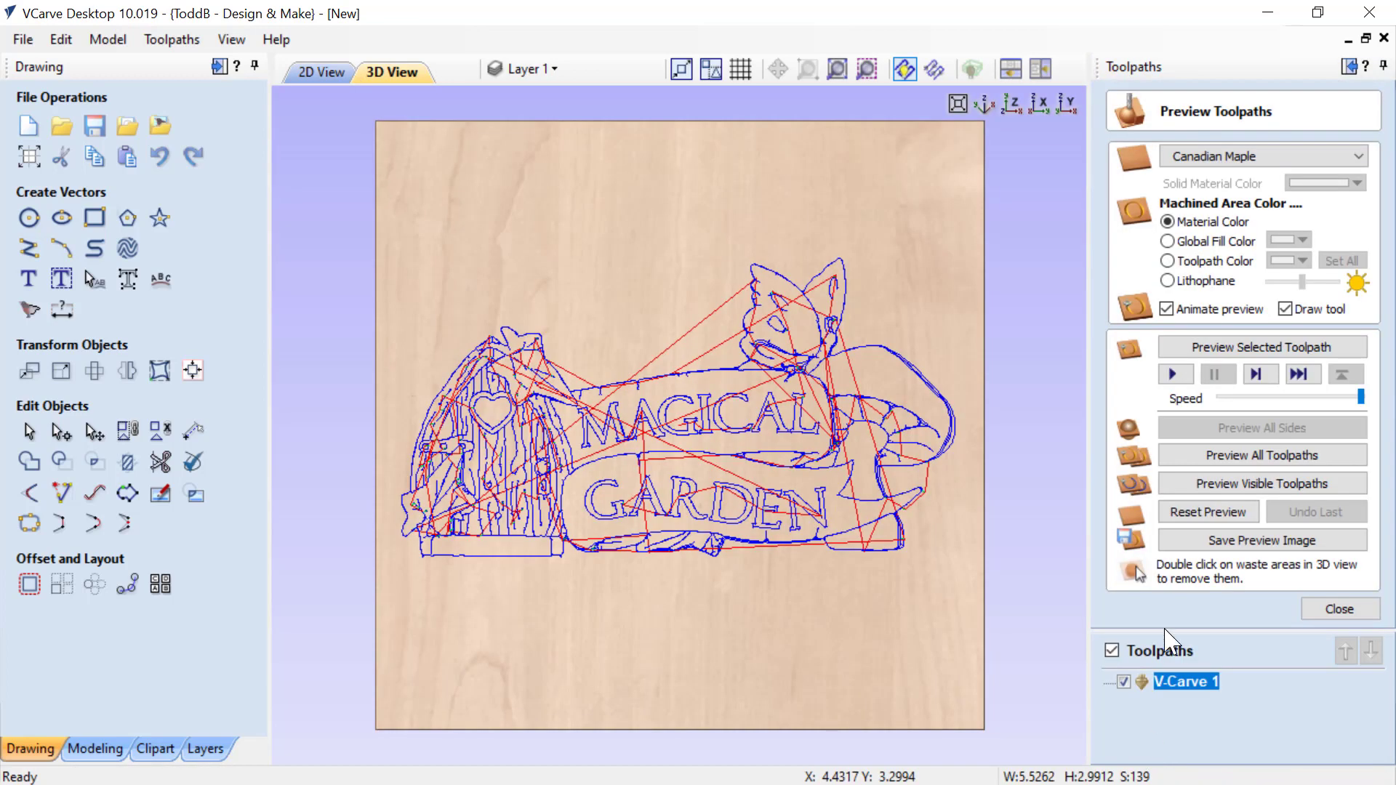
- Preview the visible V-Carve toolpath in the Canadian Maple material and inspect the carved sign up close at an angle
{"action": "left_click", "coordinate": [1205, 484]}
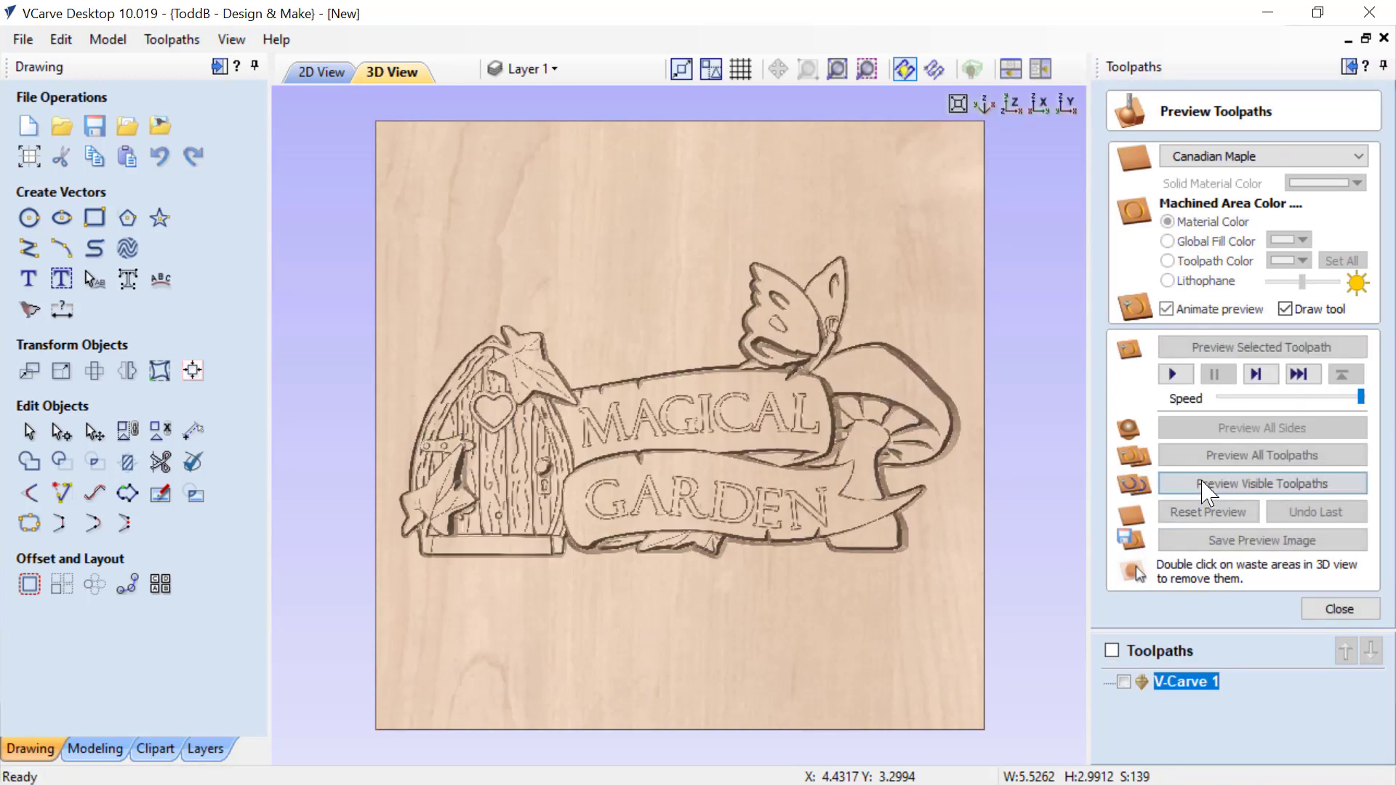
{"action": "left_click_drag", "start_coordinate": [739, 648], "coordinate": [765, 537]}
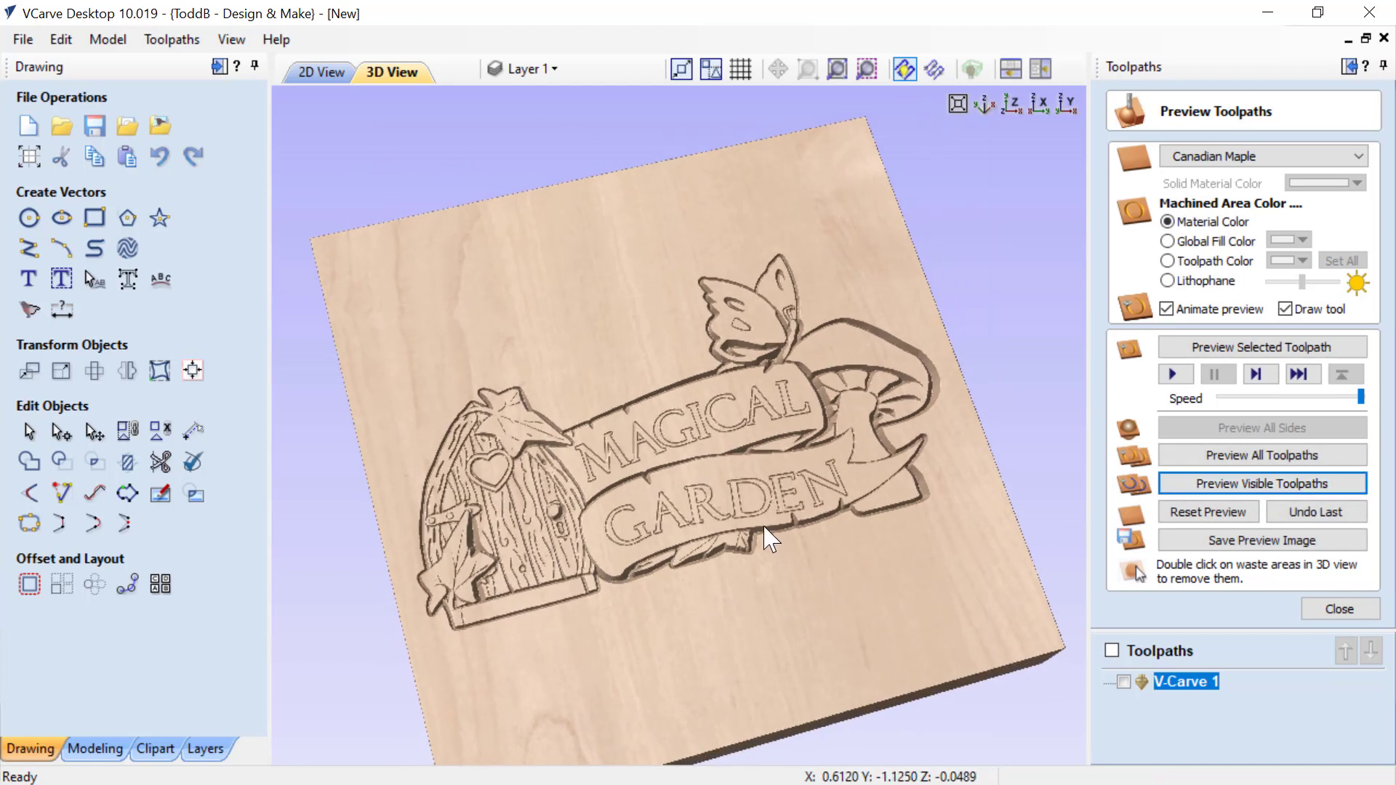
{"action": "scroll", "coordinate": [765, 538], "scroll_direction": "up", "scroll_amount": 3}
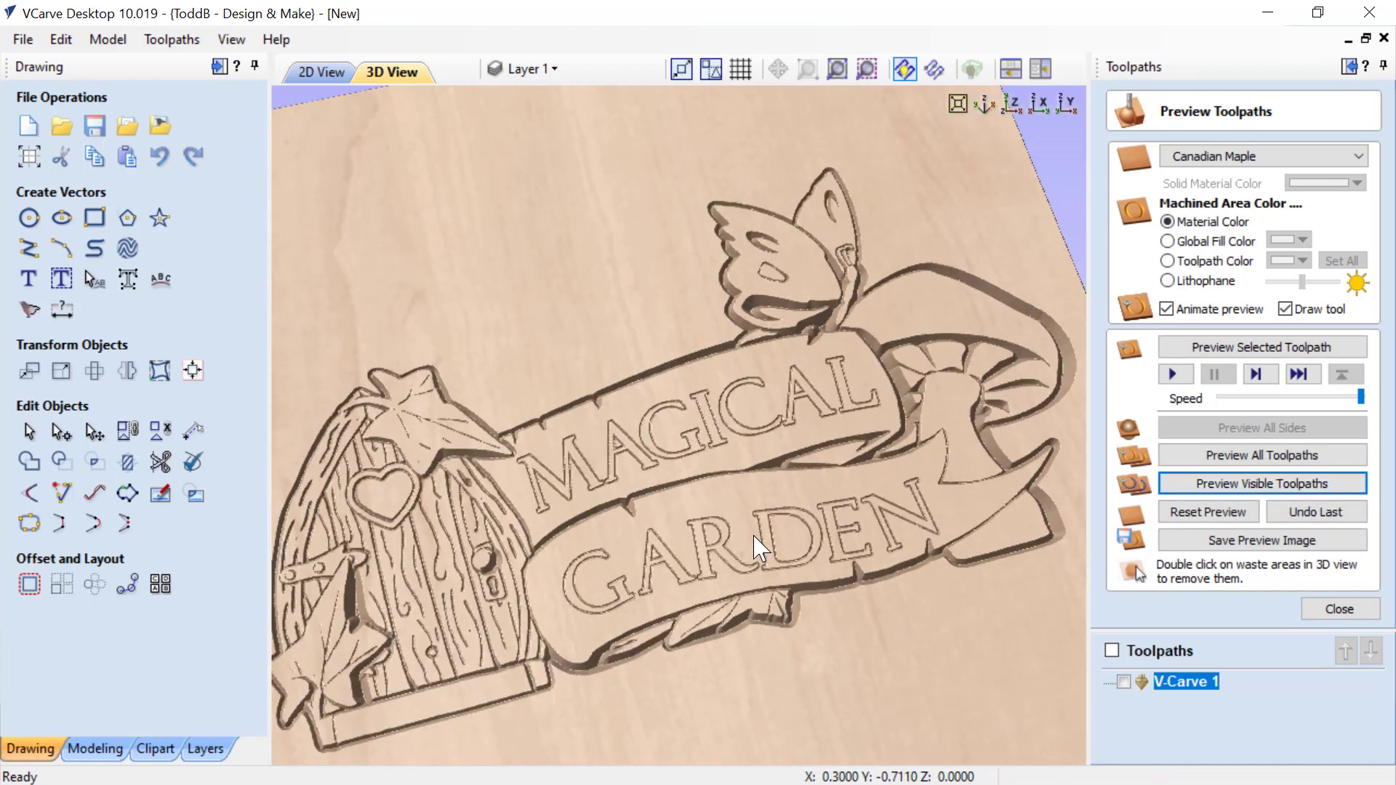